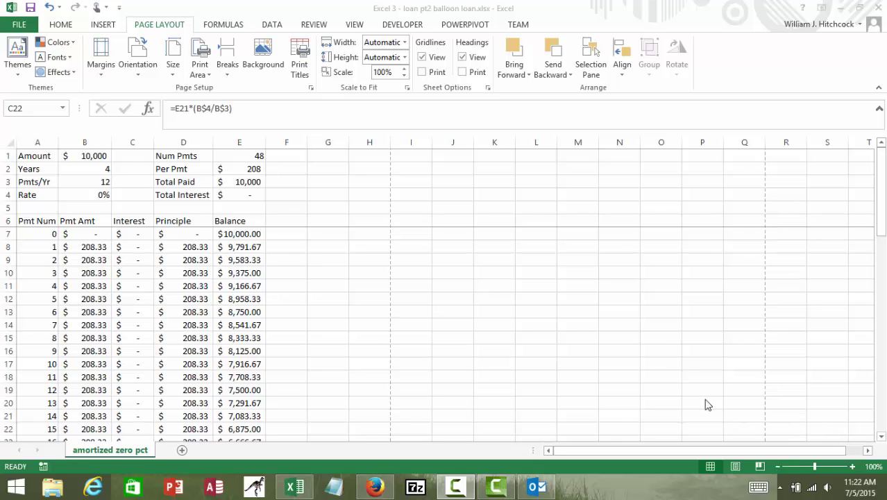
Step: Duplicate the "amortized zero pct" sheet within the same workbook, placing the copy at the end
left_click(105, 453)
right_click(105, 452)
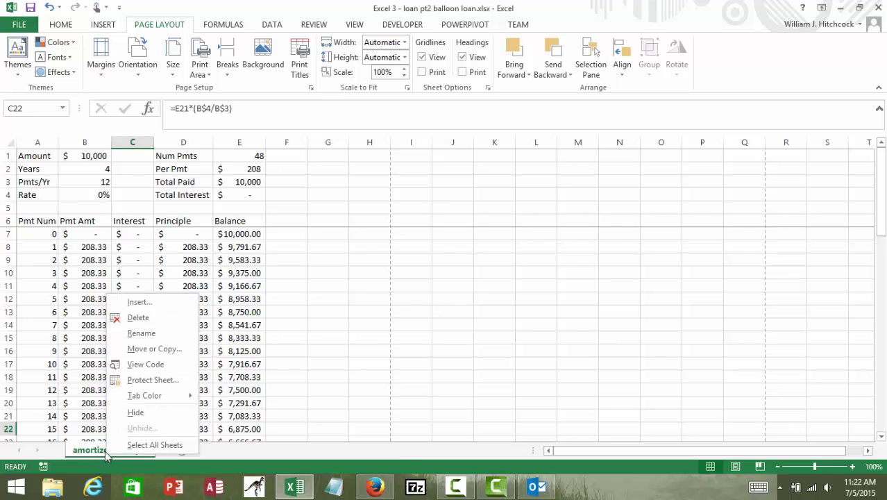
left_click(132, 349)
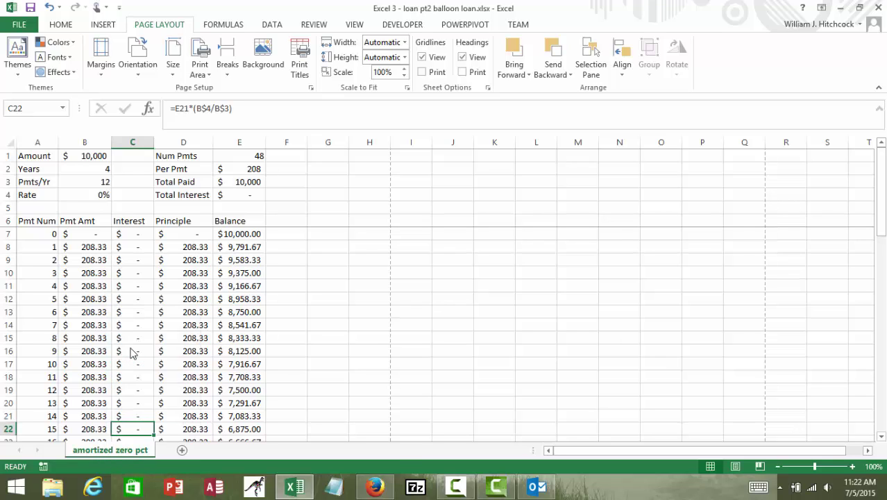
left_click(84, 334)
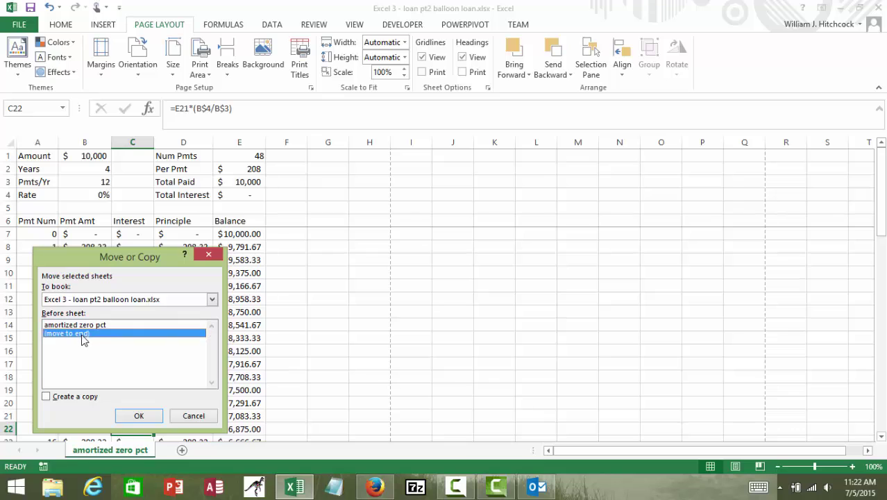
left_click(45, 397)
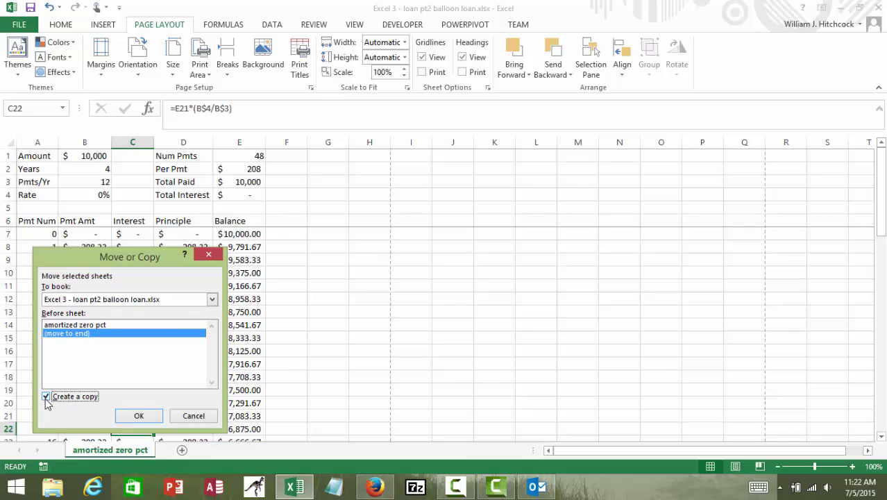
left_click(137, 417)
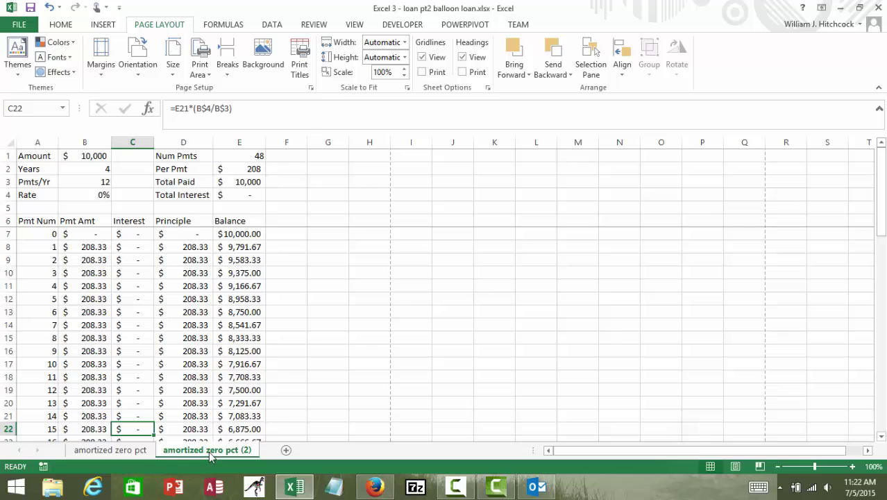
Step: Rename the copied sheet as "Balloon loan"
right_click(209, 451)
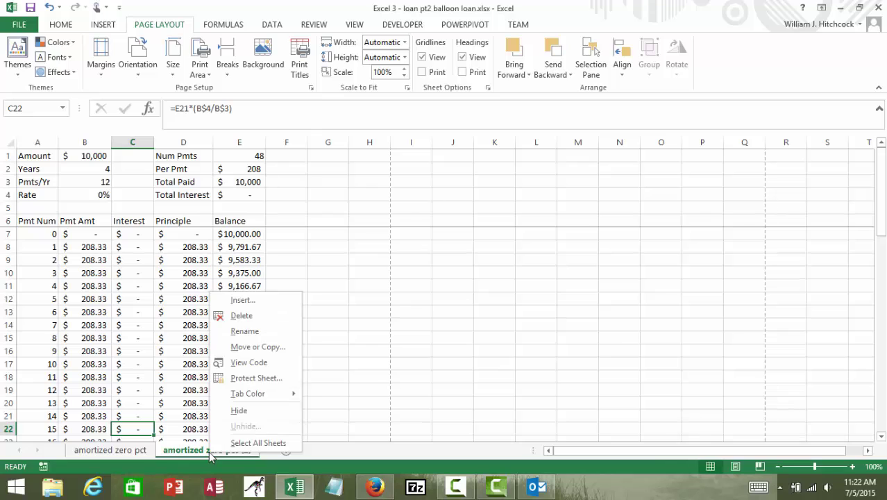
left_click(231, 335)
type("B")
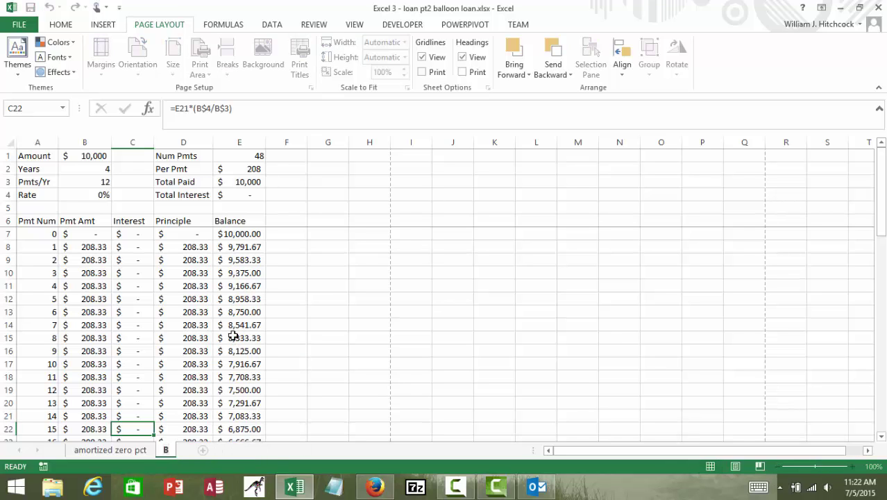
type("alloon")
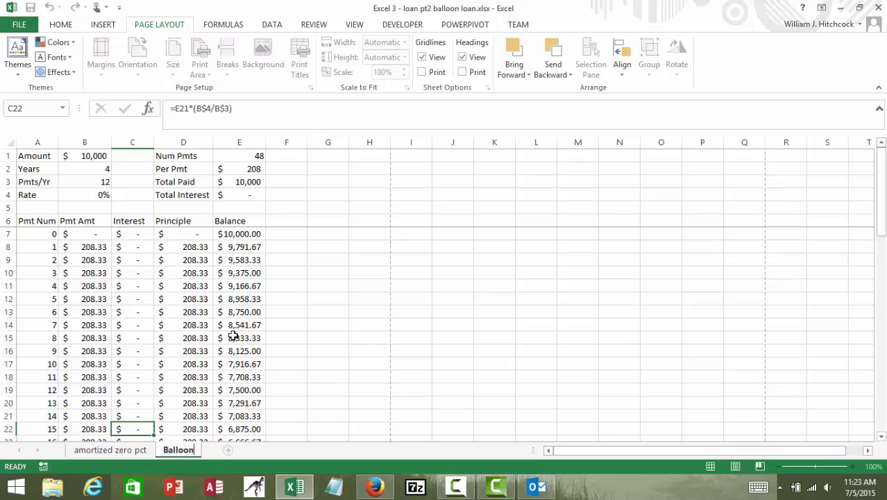
type(" loan")
key("Return")
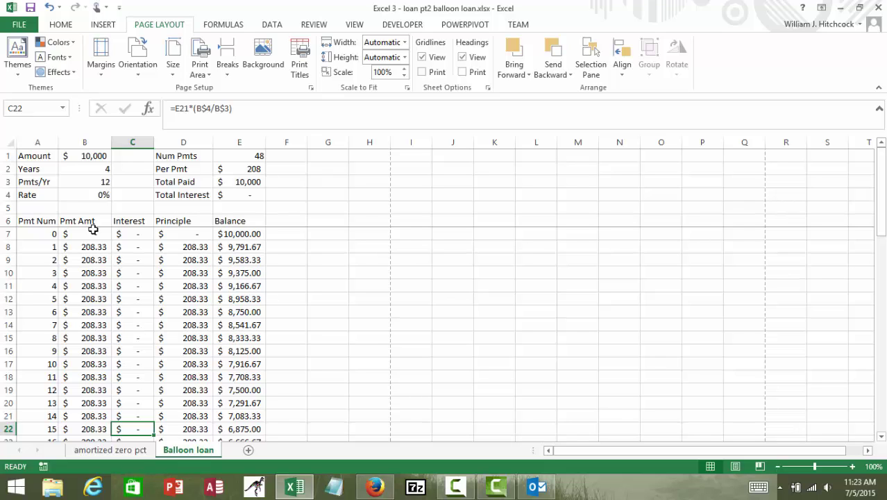
Step: Enter 10000 as the loan amount in B1 and set the payments per year in B3 to 1
left_click(76, 159)
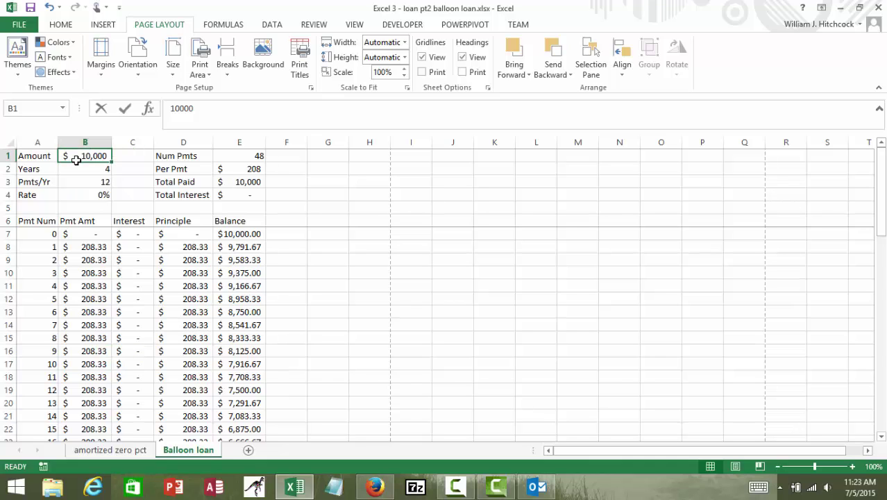
type("10000")
key("Return")
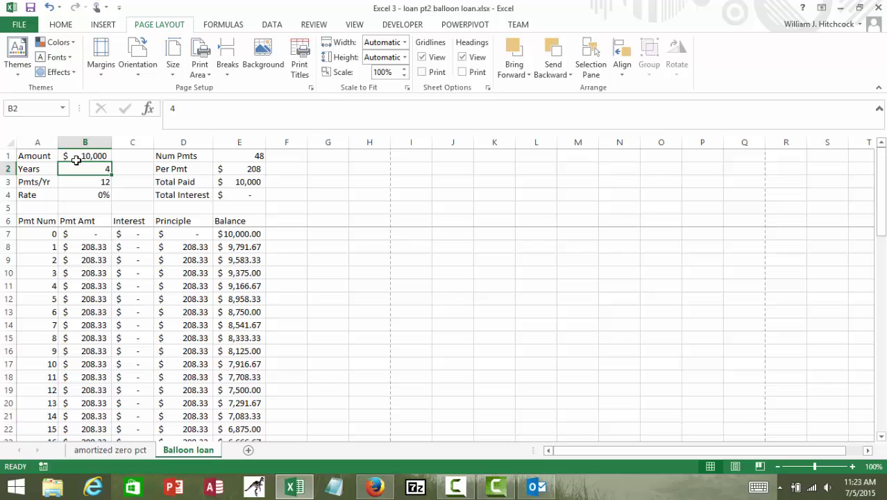
key("Return")
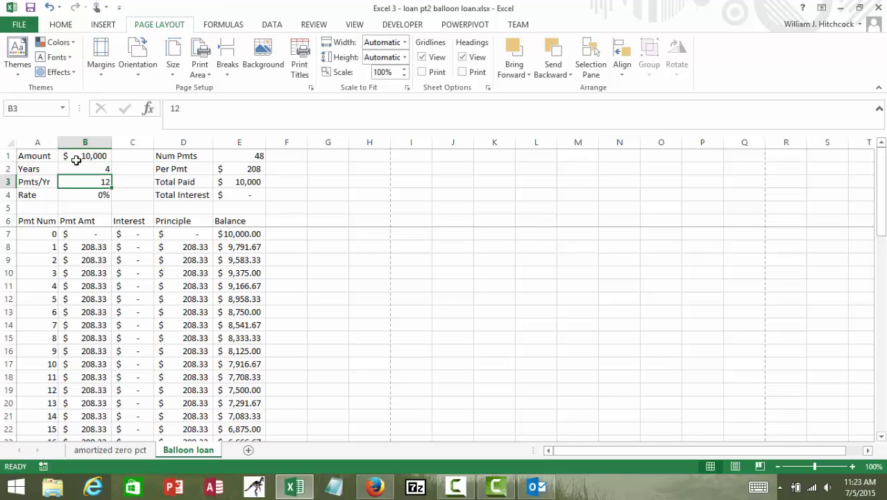
type("1")
key("Return")
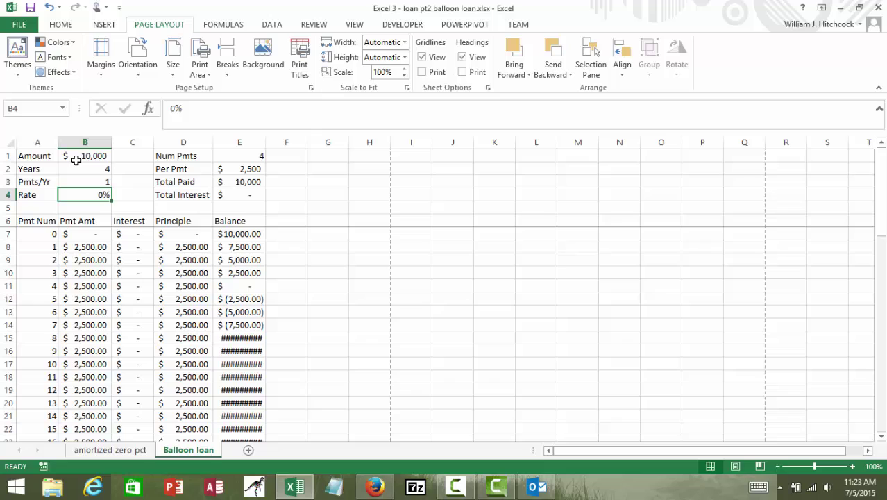
Step: Examine the loan summary formulas in column E and the balance column down to payment 4
left_click(241, 156)
key("Down")
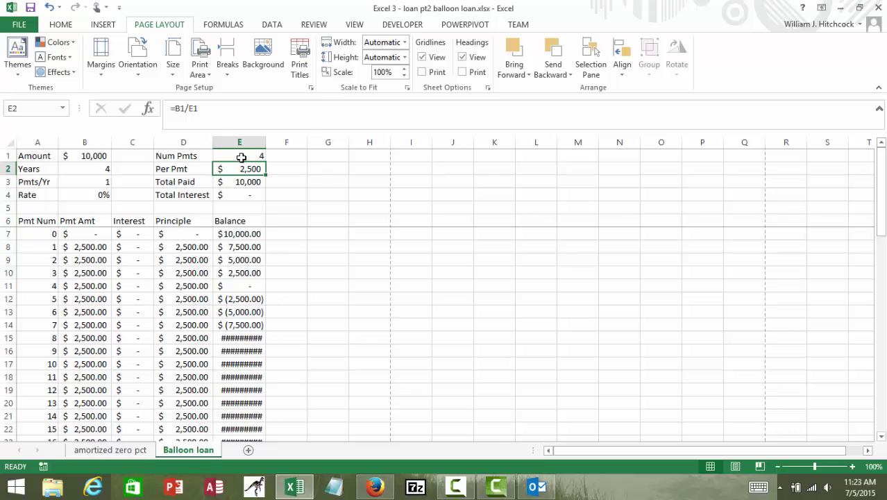
key("Down")
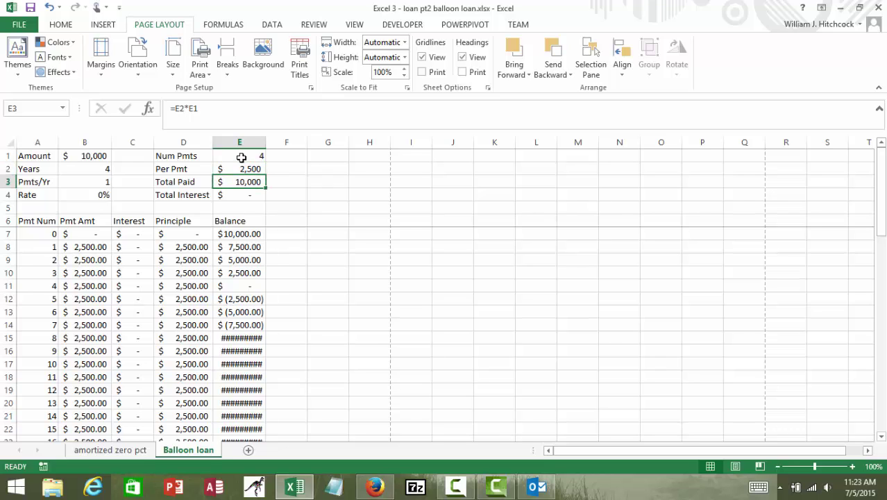
key("Down")
key("Down")
key("Down")
key("Down")
key("Down")
key("Down")
key("Down")
key("Down")
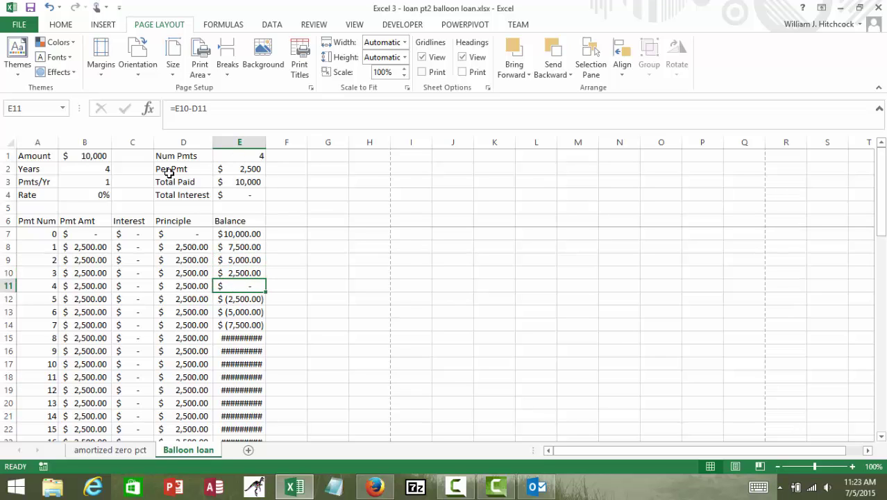
Step: Delete the surplus payment rows 12 through 55, covering payments 5 to 48, and save the workbook
left_click(7, 299)
mouse_move(7, 298)
left_mouse_down()
mouse_move(7, 340)
mouse_move(8, 298)
left_mouse_up()
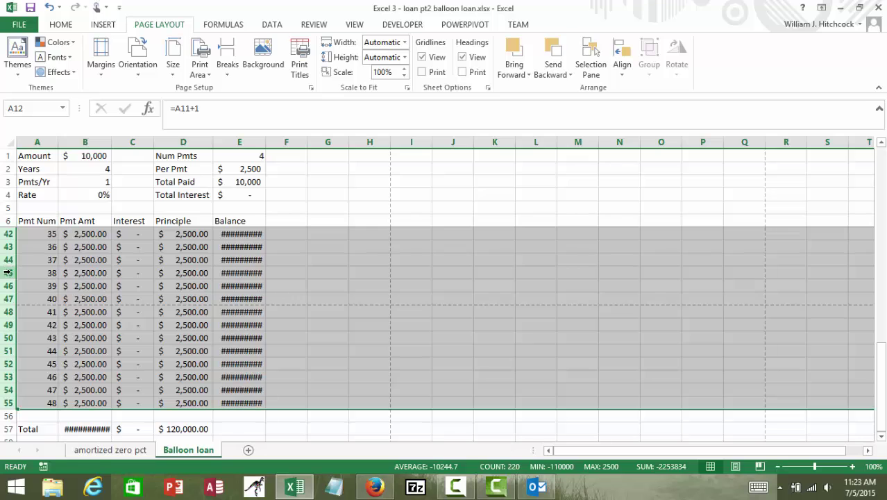
right_click(7, 273)
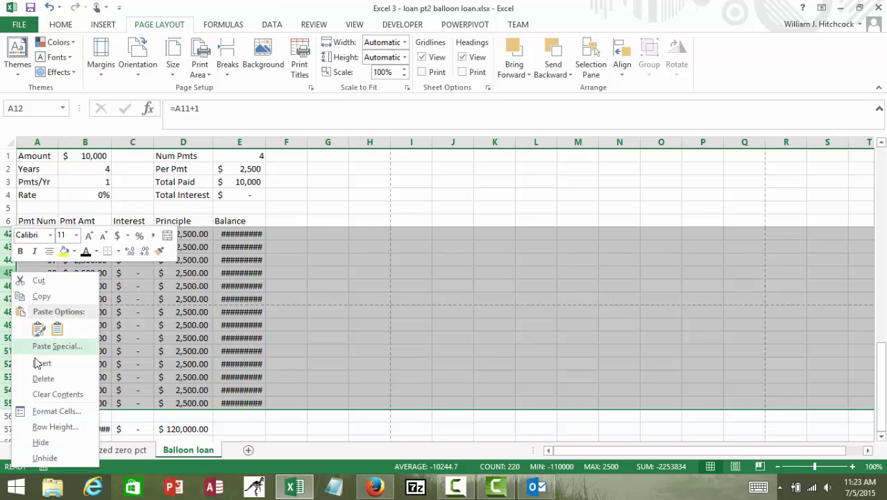
left_click(43, 379)
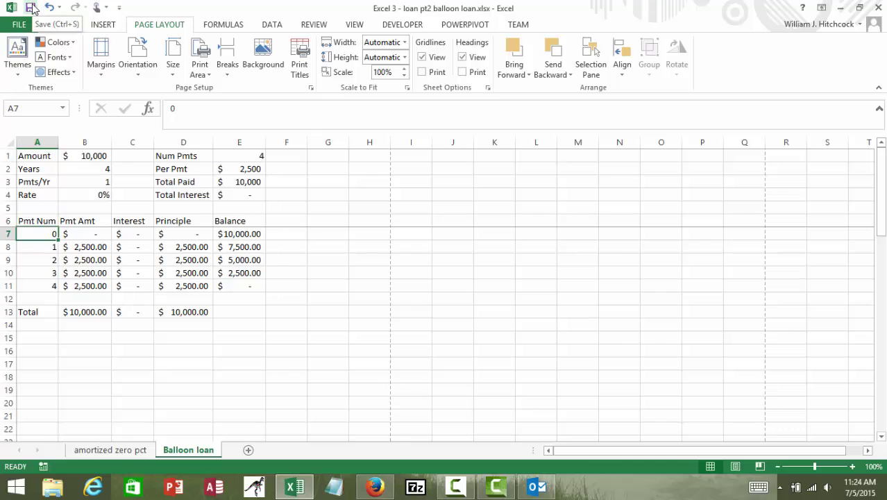
left_click(31, 7)
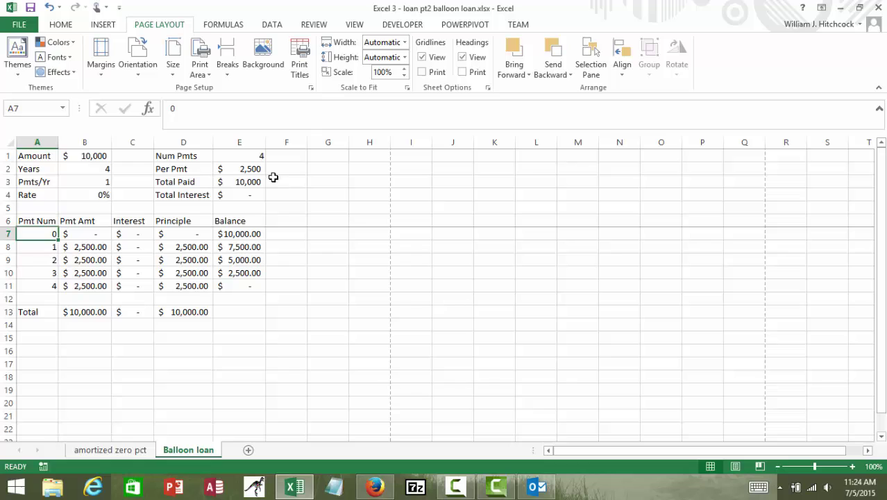
Step: Examine the principle column of the payment schedule from payment 0 to payment 4
left_click(179, 244)
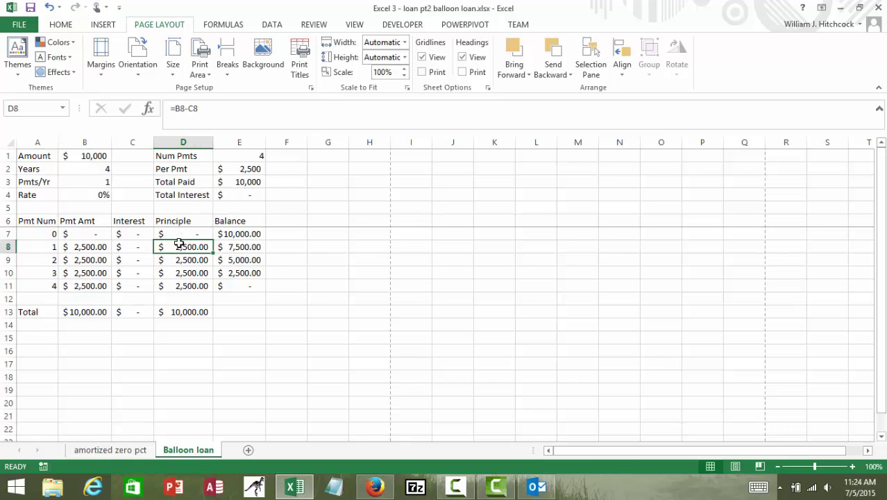
key("Down")
key("Down")
key("Down")
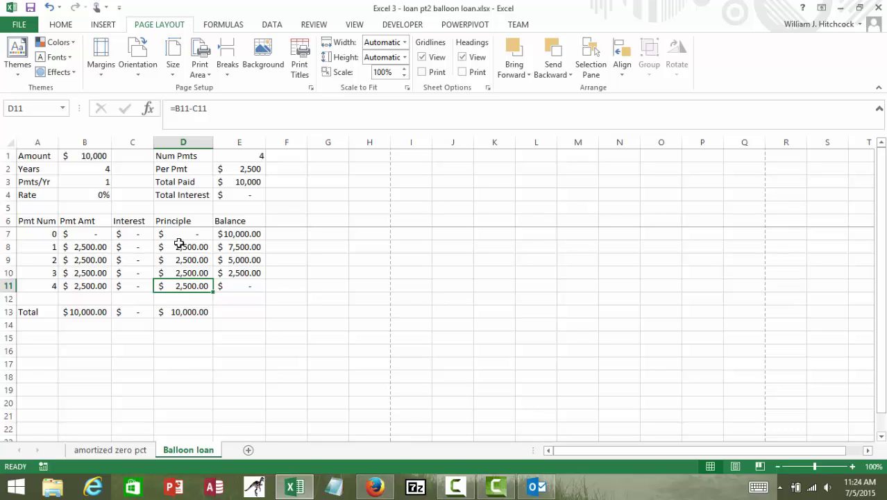
key("Up")
key("Up")
key("Up")
key("Up")
key("Up")
key("Up")
key("Up")
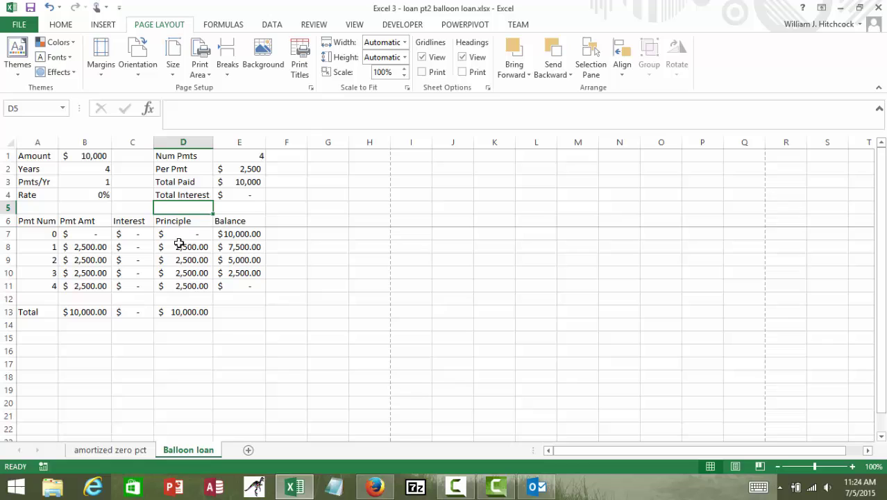
key("Down")
key("Down")
key("Down")
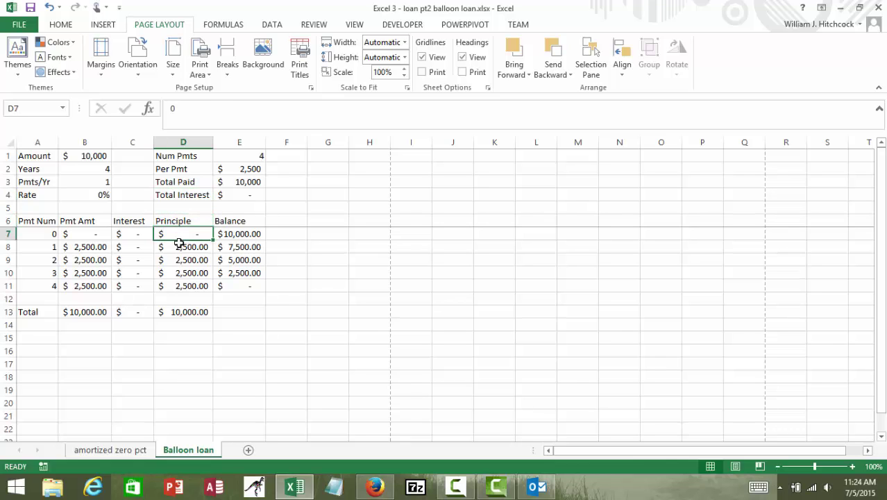
Step: Set the payment amounts for payments 1 to 3 to 0 and for payment 4 to 10,000
key("Down")
key("Left")
key("Left")
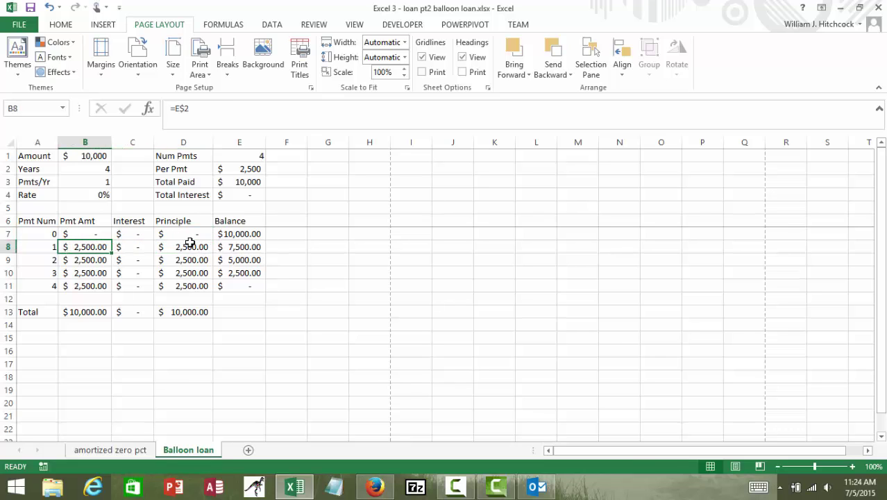
type("0")
key("Return")
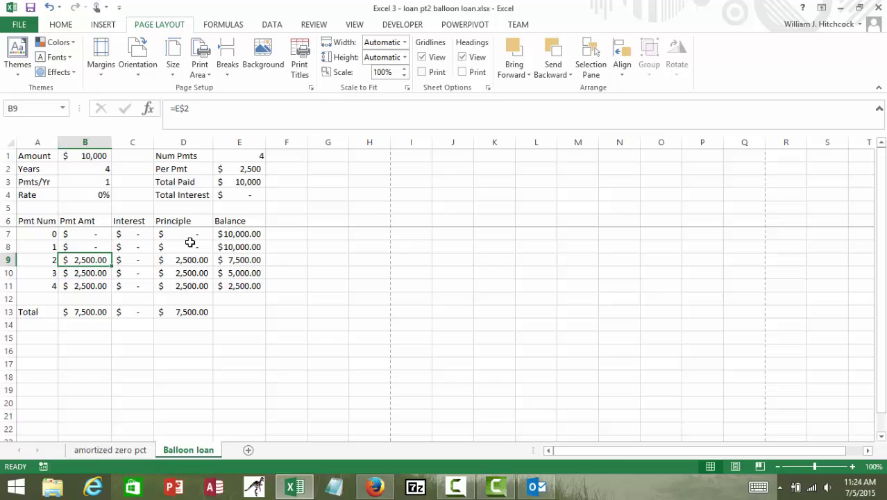
type("0")
key("Return")
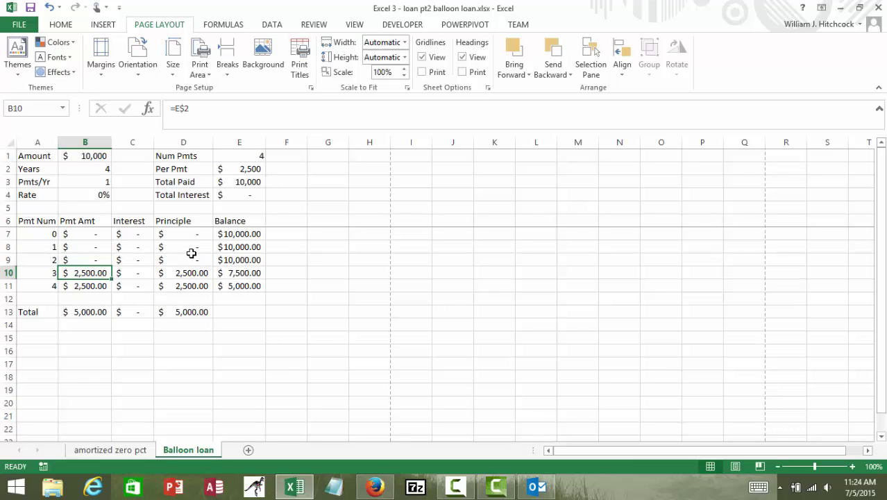
type("0")
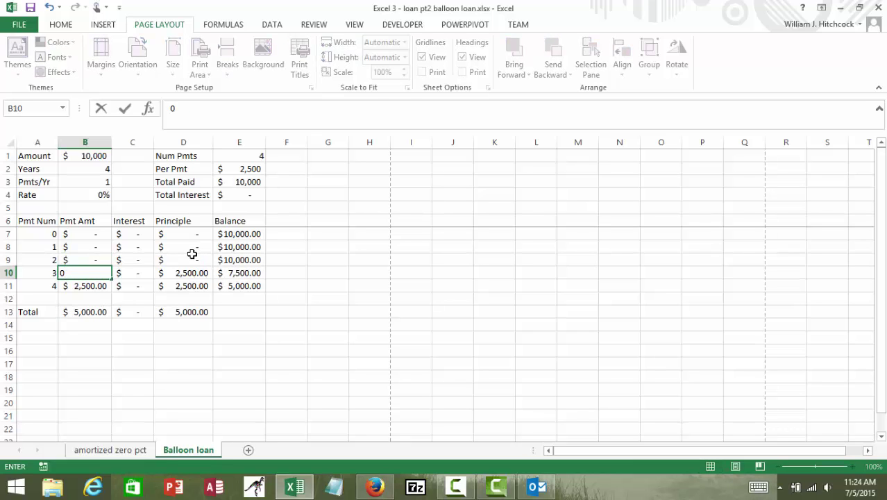
key("Return")
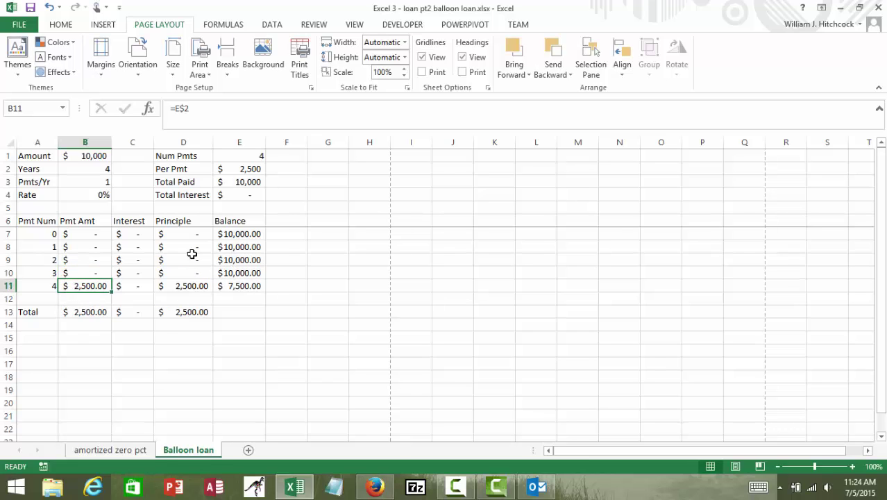
type("10,000")
key("Return")
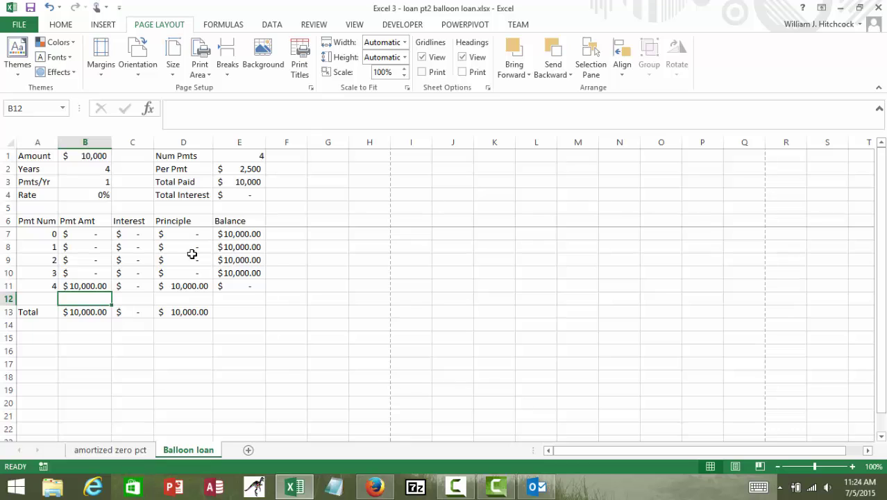
Step: Review the payment amounts in column B from payment 0 through payment 4
key("Up")
key("Up")
key("Up")
key("Up")
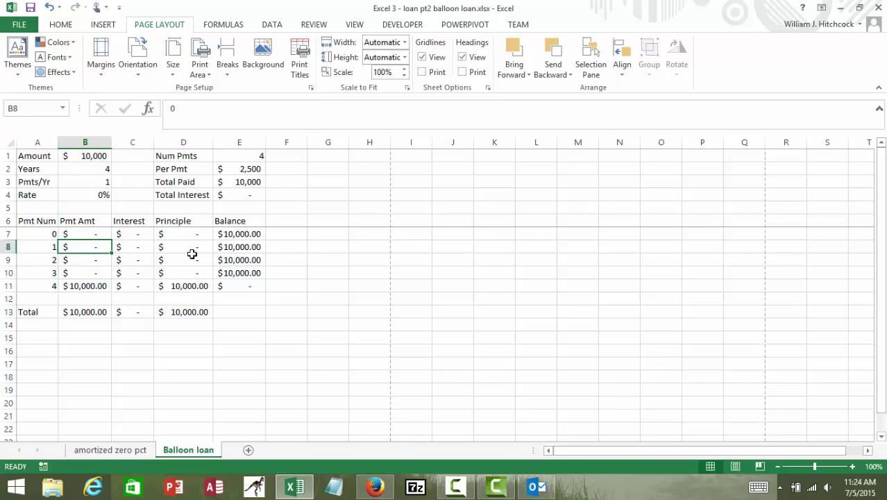
key("Up")
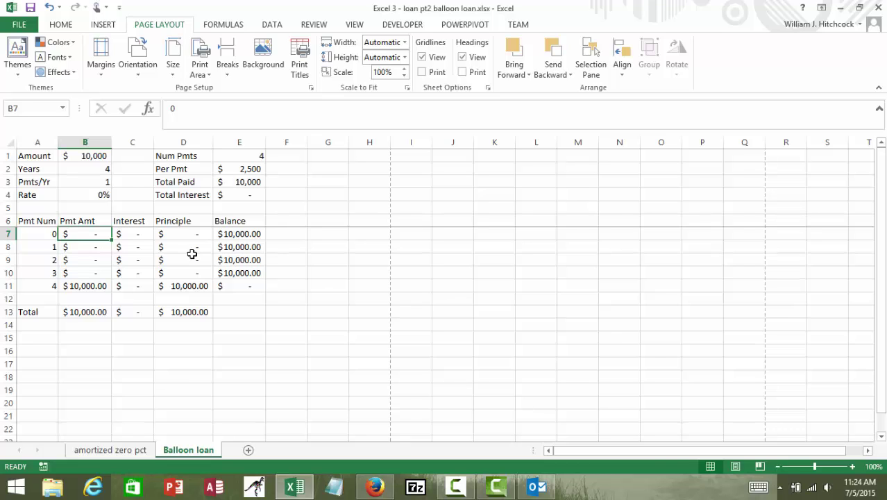
key("Down")
key("Down")
key("Down")
key("Down")
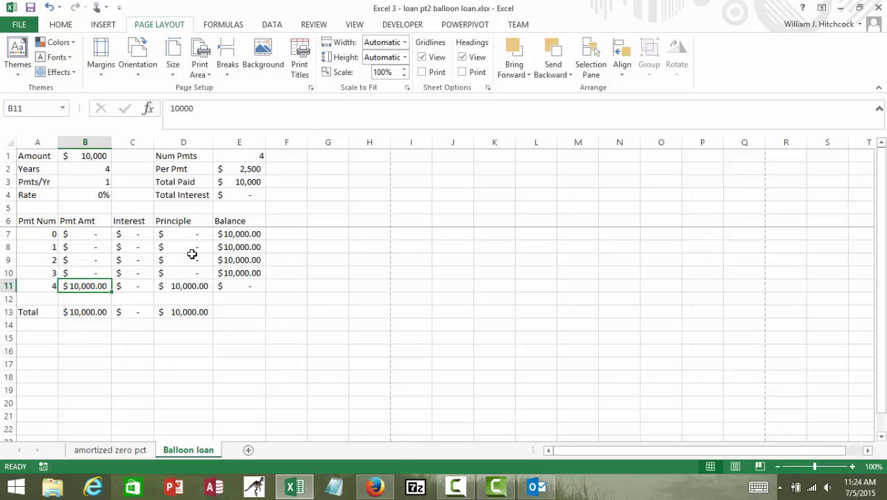
Step: Set the loan's interest rate in B4 to 10%
key("Up")
key("Up")
key("Up")
key("Up")
key("Up")
key("Up")
key("Up")
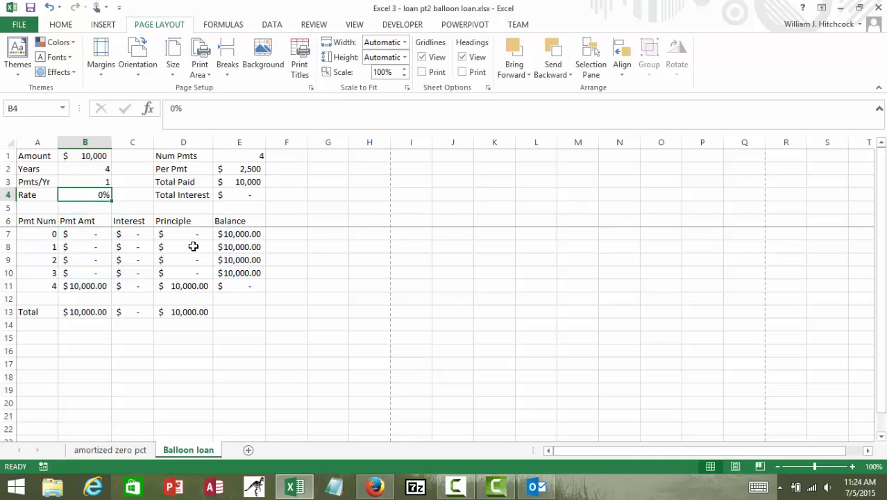
type("10")
key("Return")
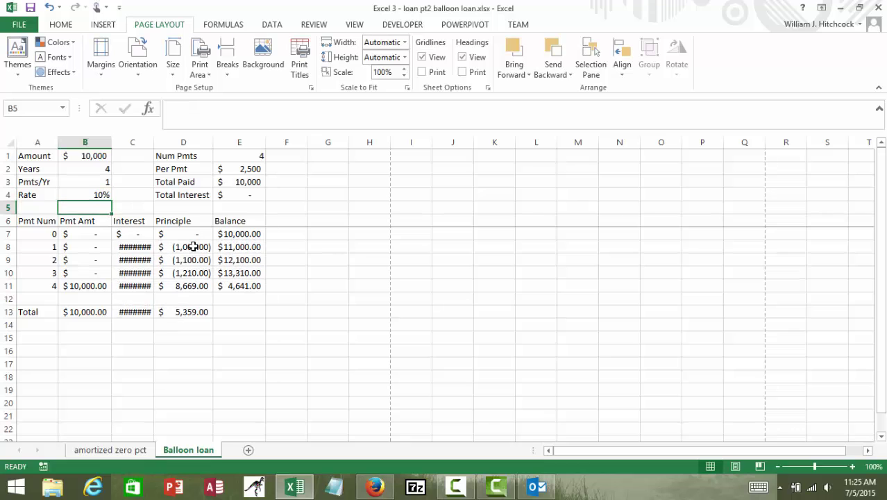
Step: Re-enter the interest formula for payment 1 in C8 as =E7*(B$4/B$3)
key("Down")
key("Down")
key("Down")
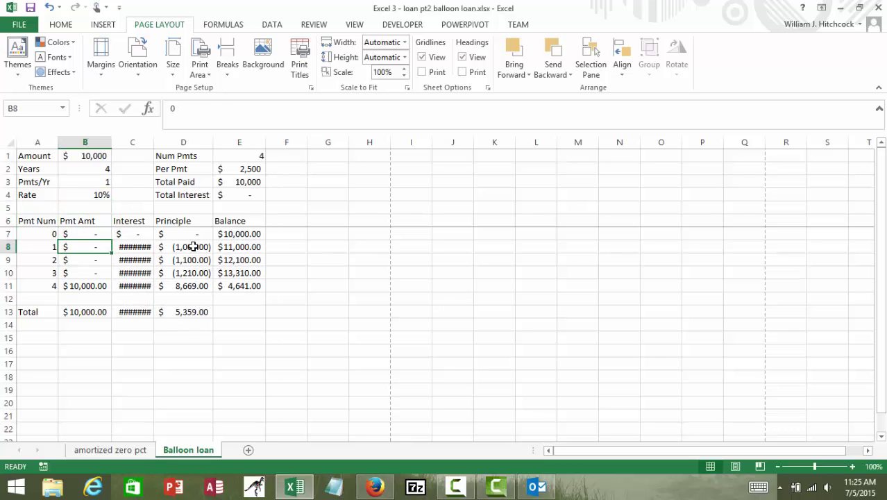
key("Right")
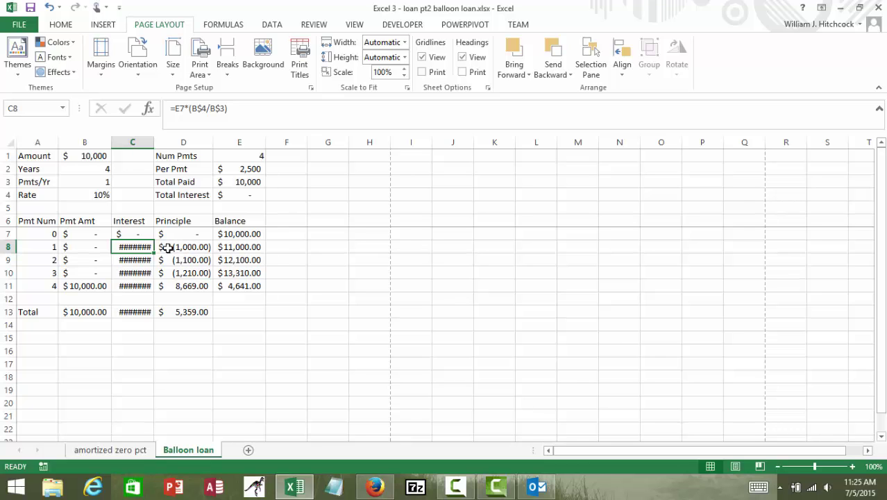
type("=")
key("Up")
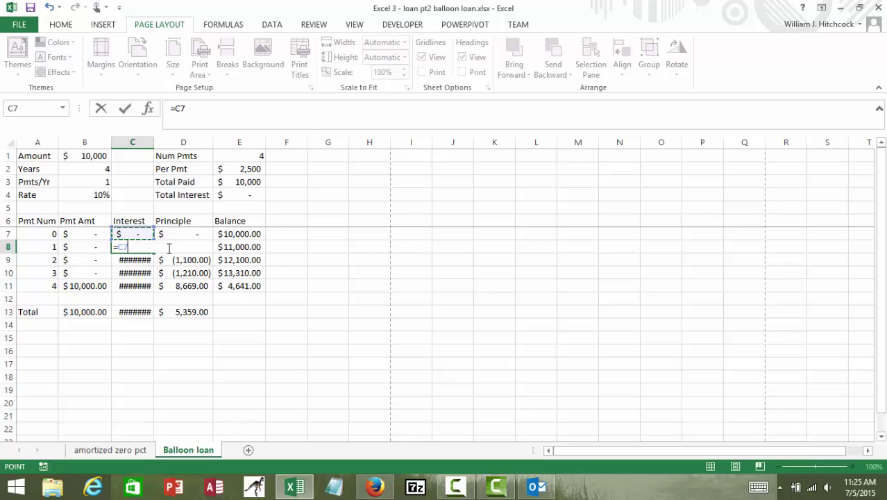
key("Right")
key("Right")
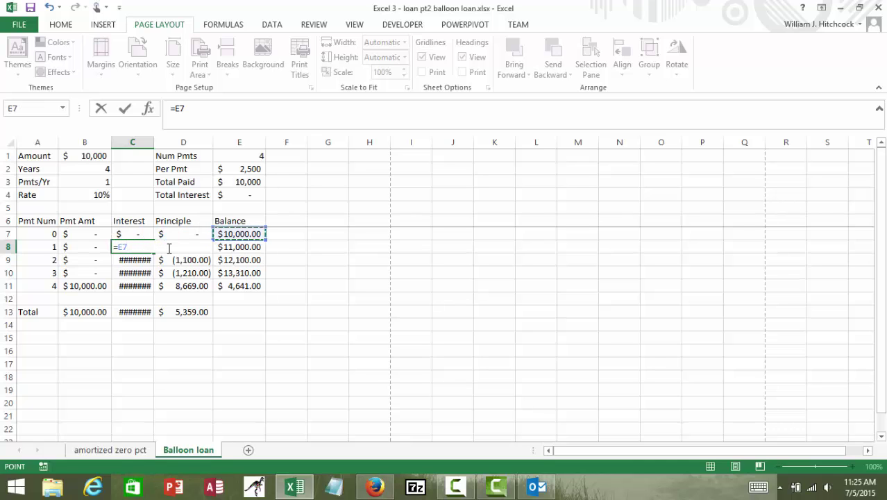
type("*(B$4/B$3)")
key("ctrl+Return")
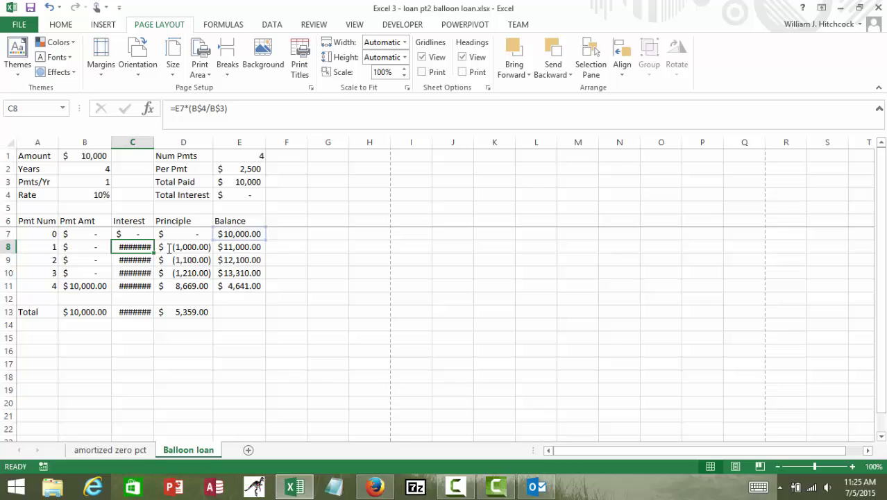
Step: Replace the payment amount for payment 1 in B8 with the interest formula =E7*(B$4/B$3)
key("Left")
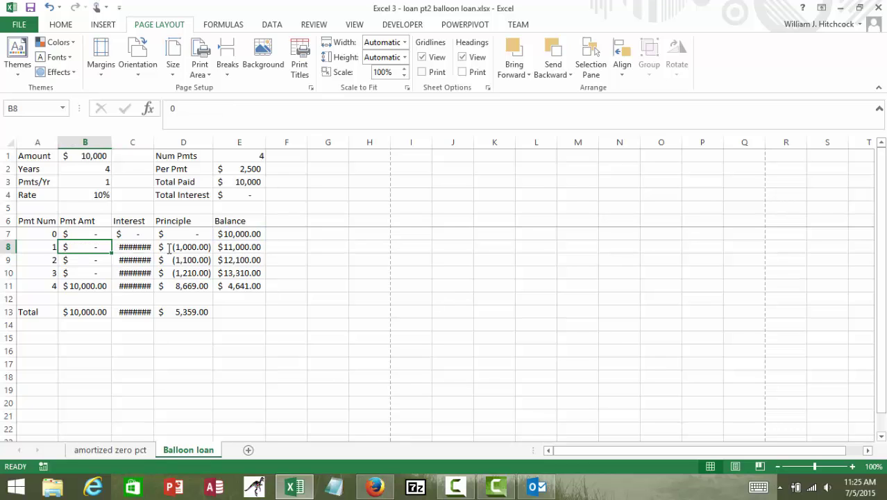
type("=")
key("Up")
key("Right")
key("Right")
key("Right")
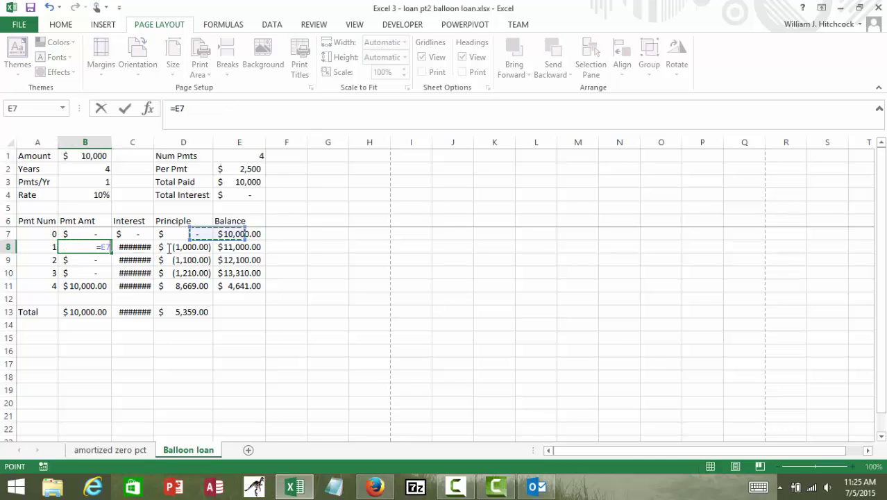
type("*")
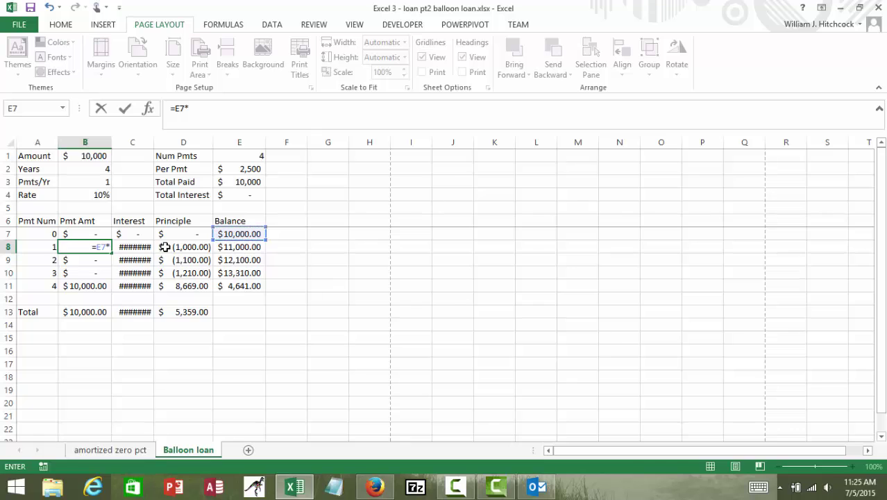
type("(")
key("Up")
key("Up")
key("Up")
key("Up")
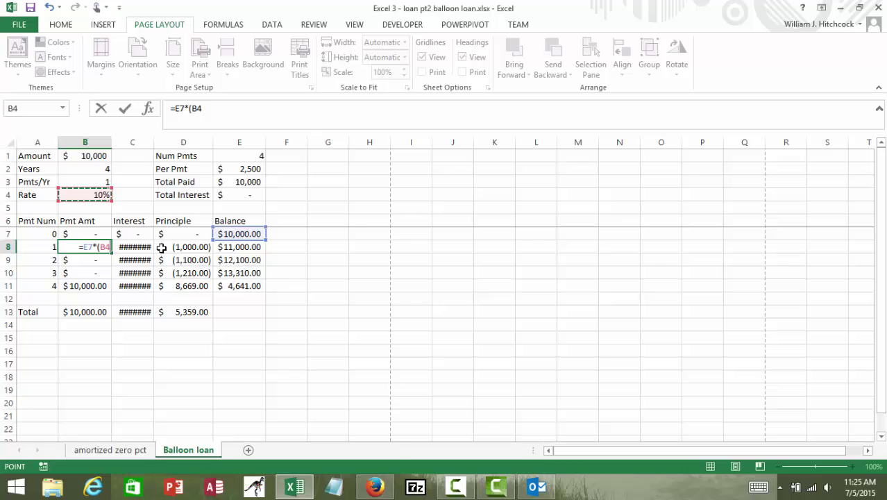
key("F4")
key("F4")
type("/")
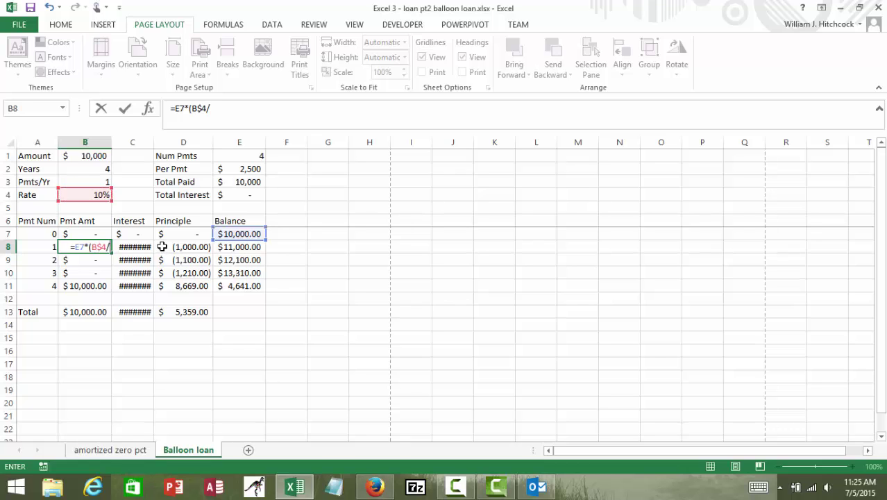
left_click(93, 180)
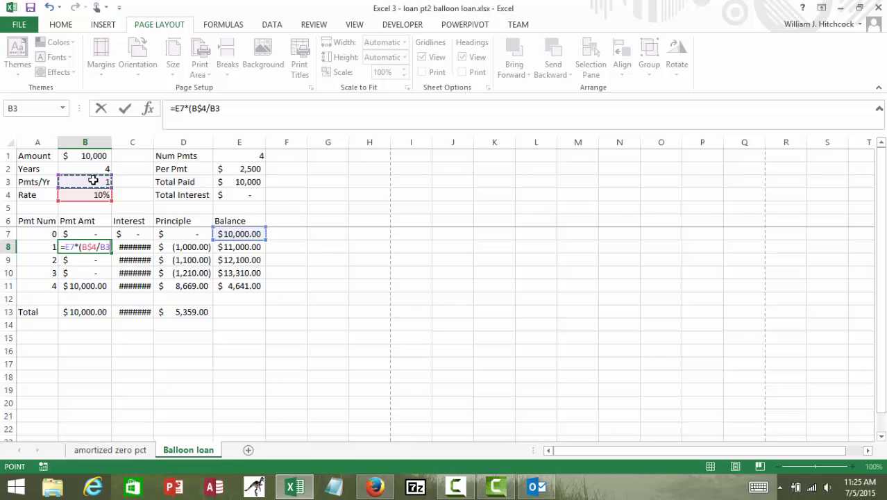
type(")")
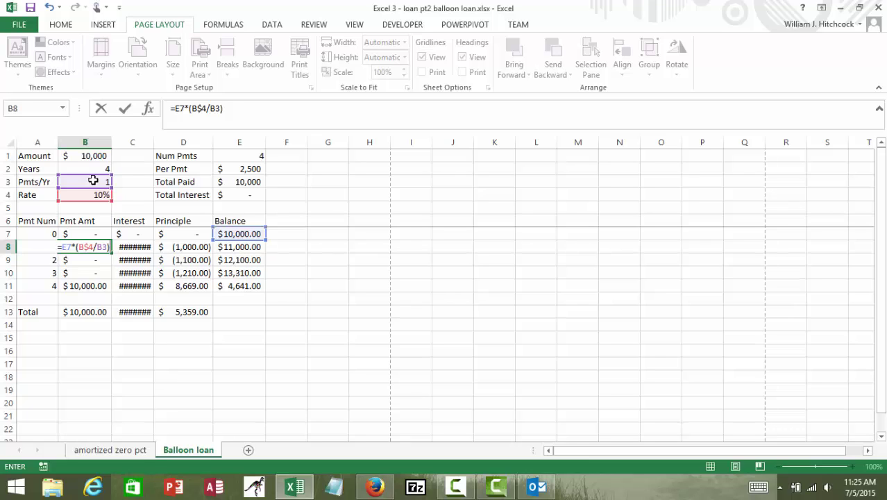
left_click(217, 108)
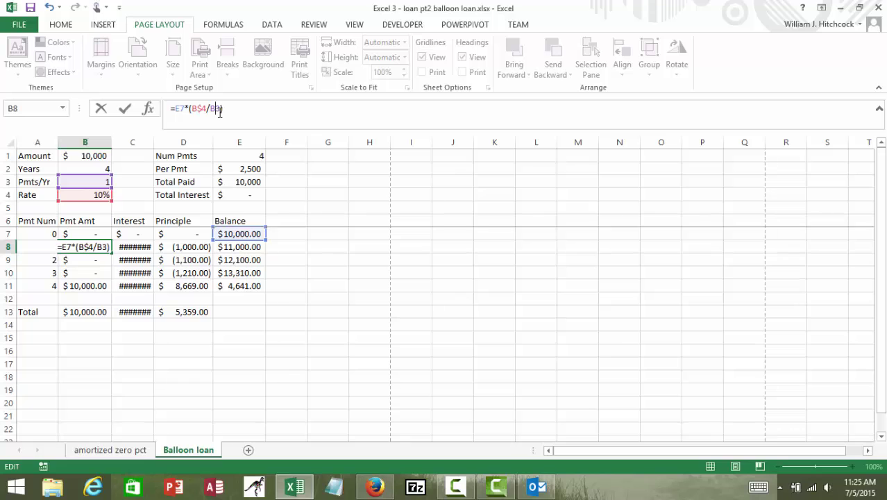
type("$")
key("Return")
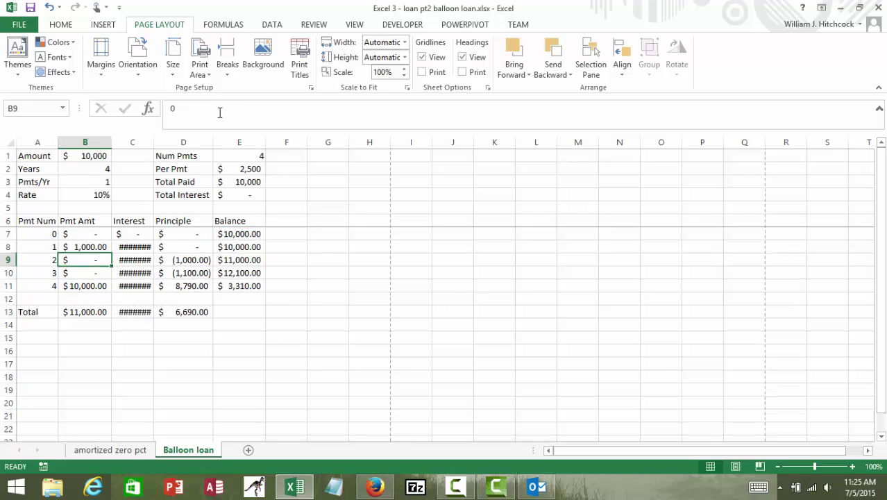
key("Up")
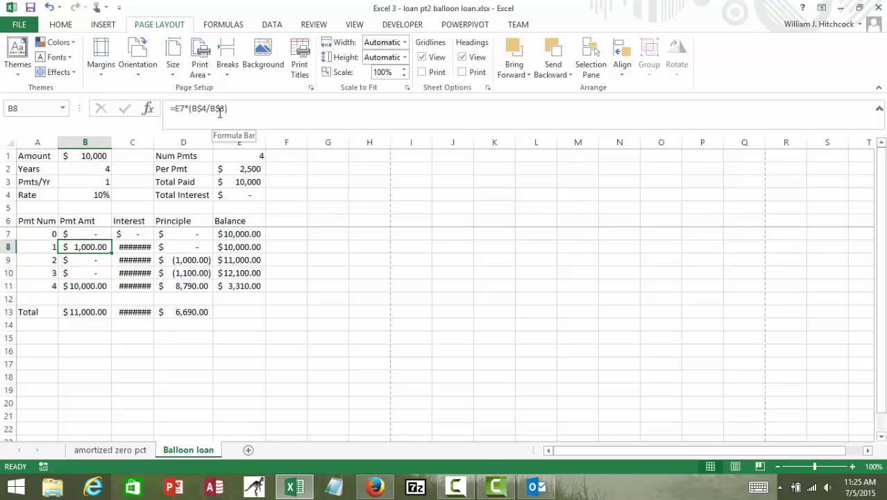
Step: Autofit the width of the Interest column and re-enter payment 1's balance formula in E8 as =E7-D8
double_click(154, 144)
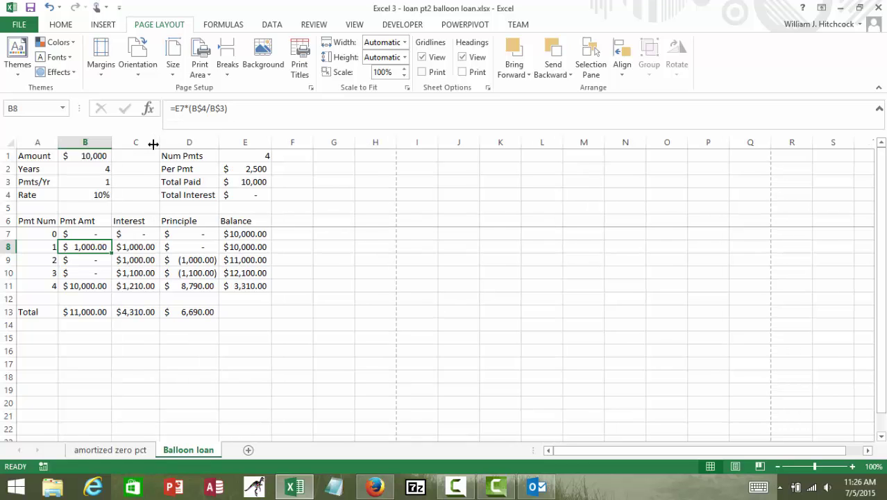
key("Right")
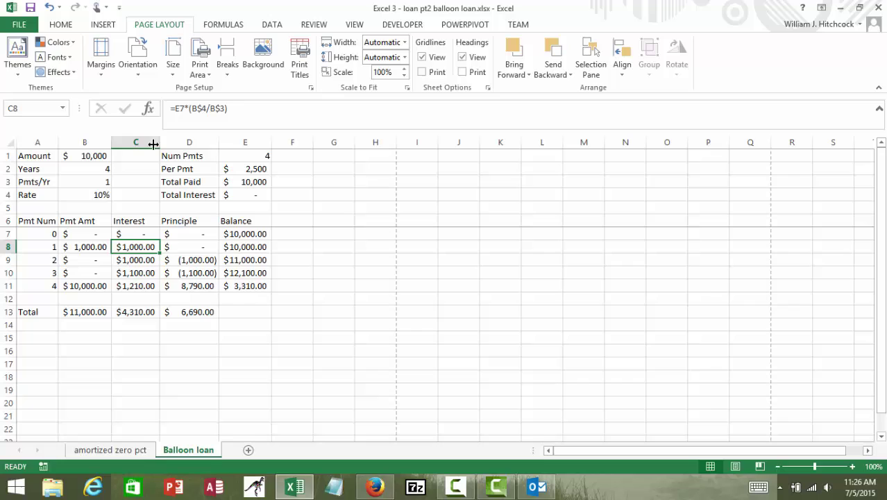
key("Right")
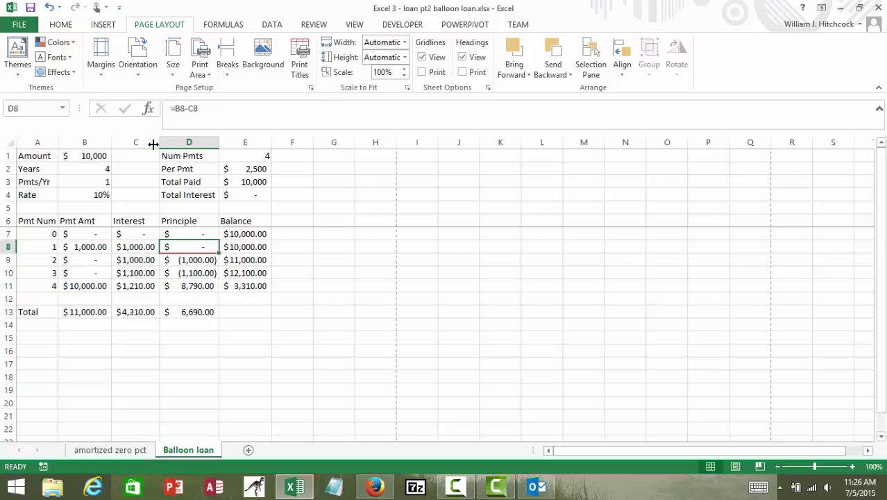
key("Right")
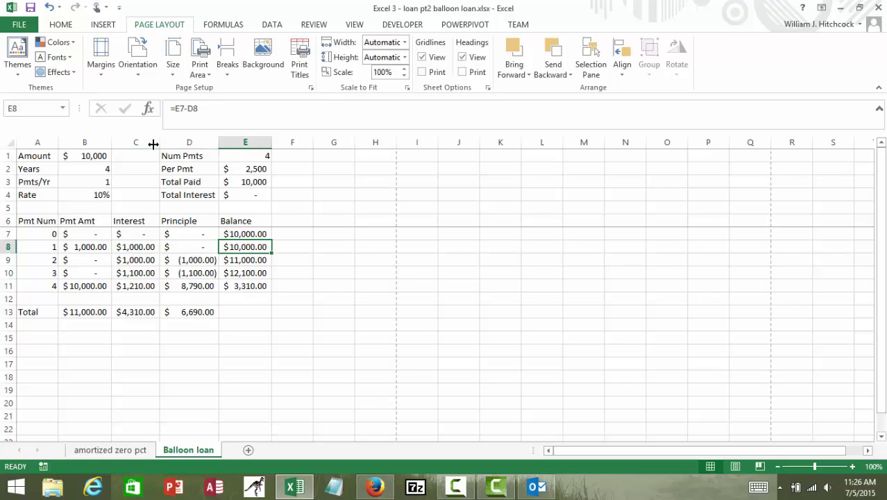
key("F2")
key("BackSpace")
key("BackSpace")
key("BackSpace")
key("BackSpace")
key("BackSpace")
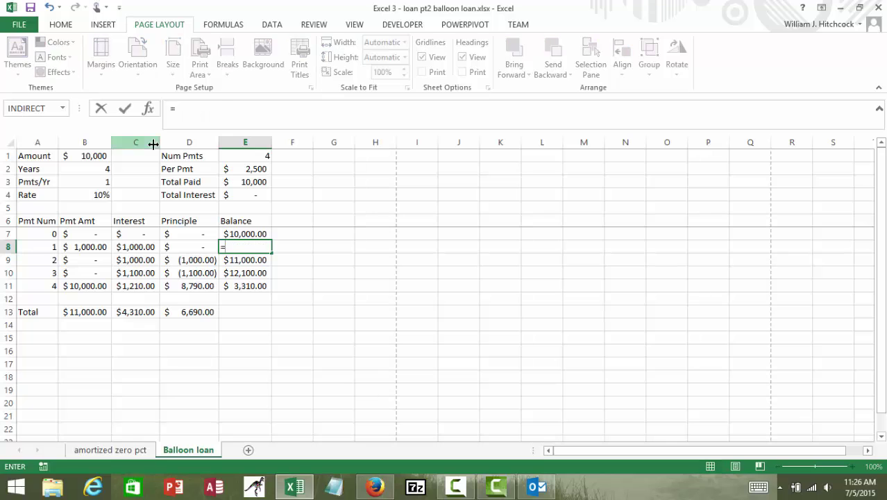
key("Up")
type("-")
key("Left")
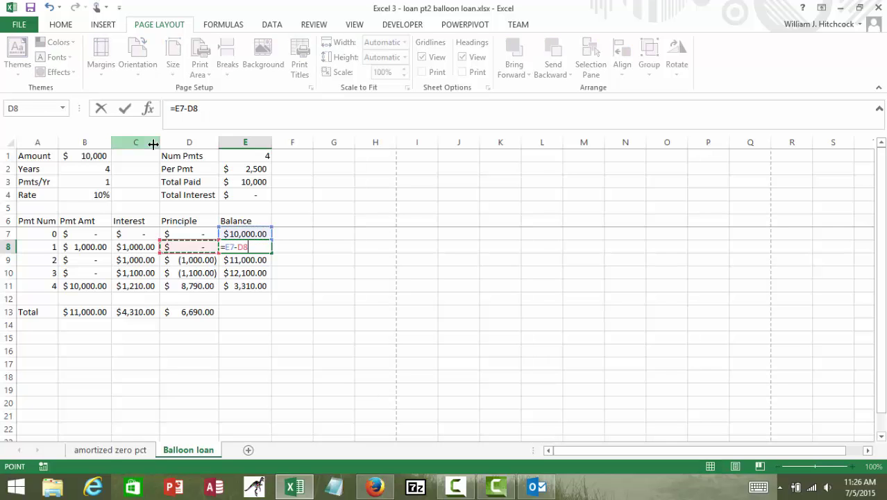
key("Return")
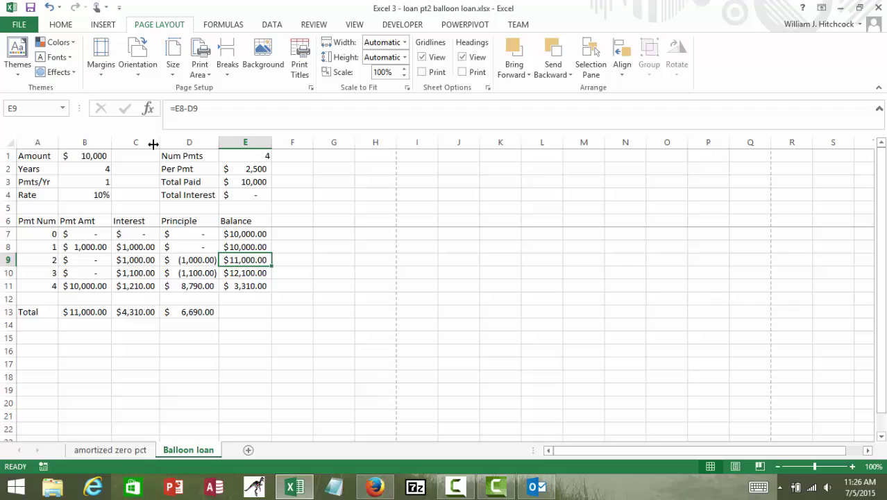
Step: Copy payment 1's formulas from B8:E8 into the rows for payments 2 and 3
key("Up")
key("Left")
key("Left")
key("Left")
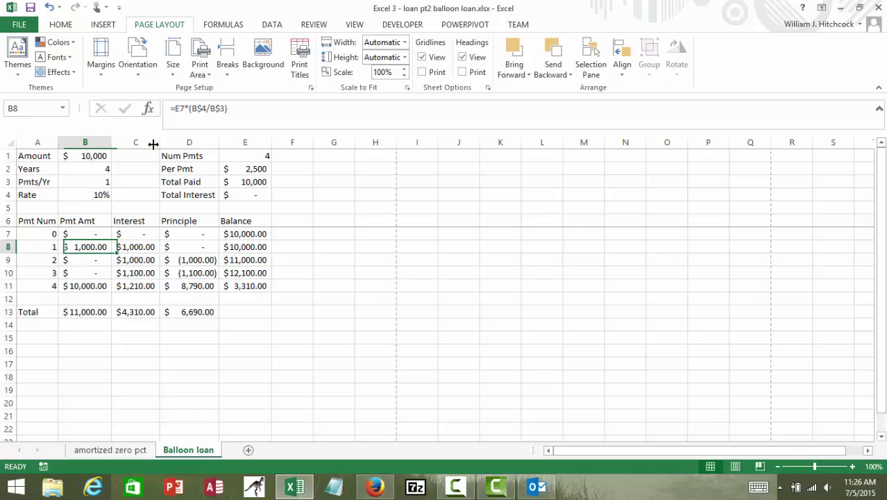
key("shift+Right")
key("shift+Right")
key("shift+Right")
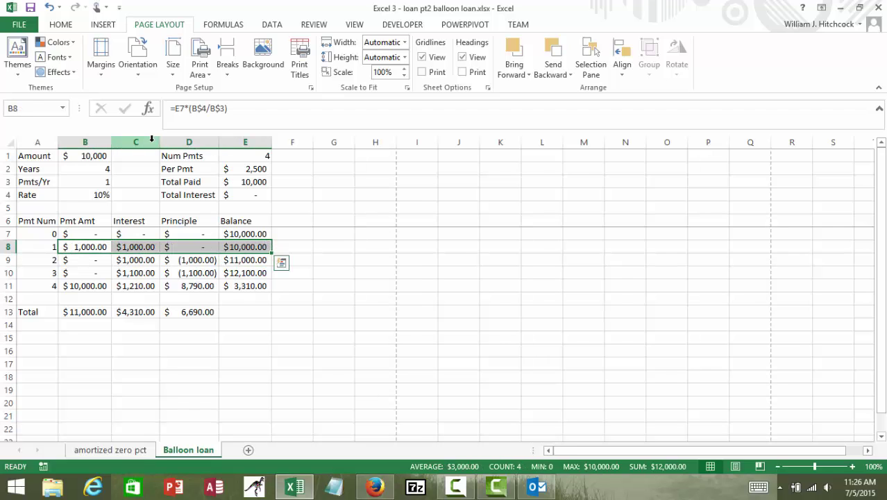
key("ctrl+c")
key("Down")
key("shift+Down")
key("Return")
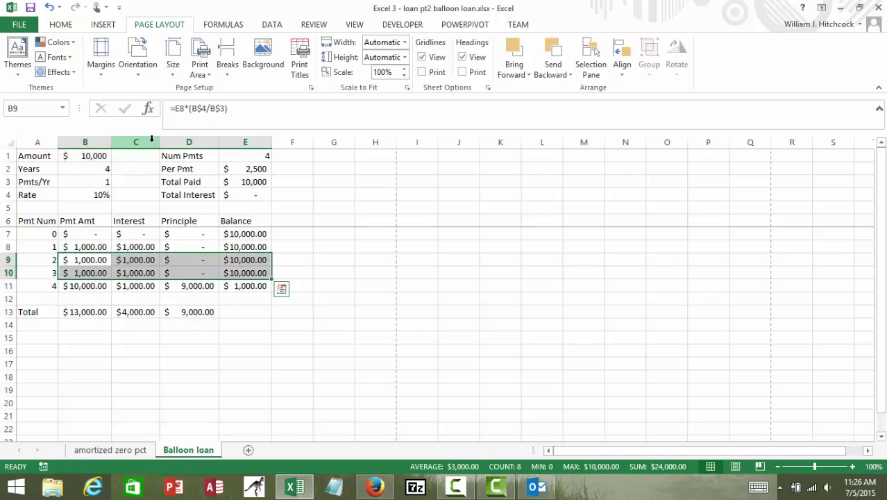
Step: Copy payment 3's payment amount formula from B10 into B11 for payment 4
key("Up")
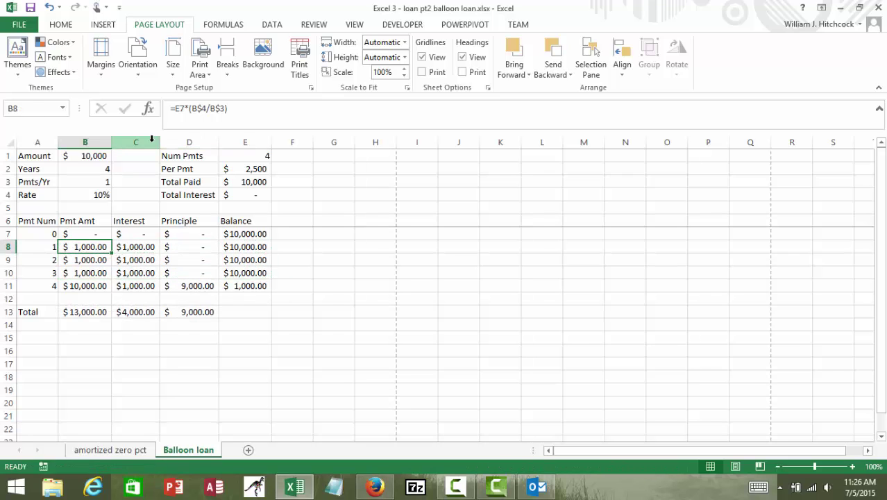
key("Down")
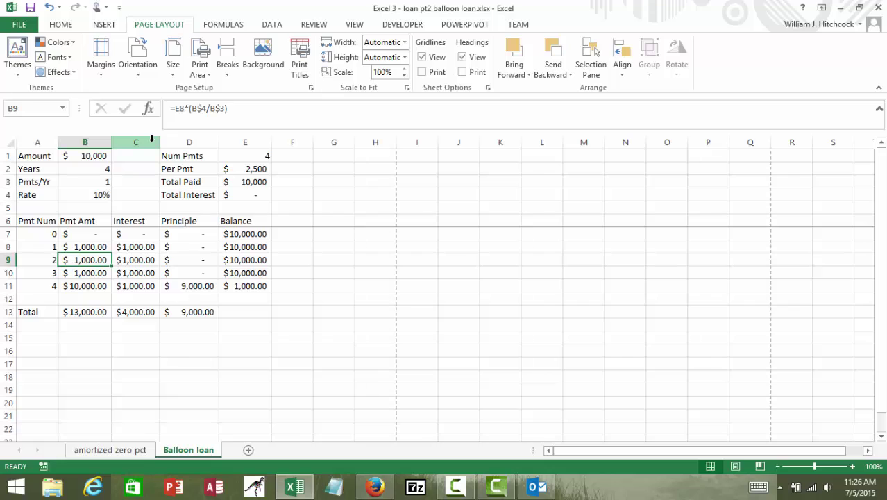
key("Down")
key("Down")
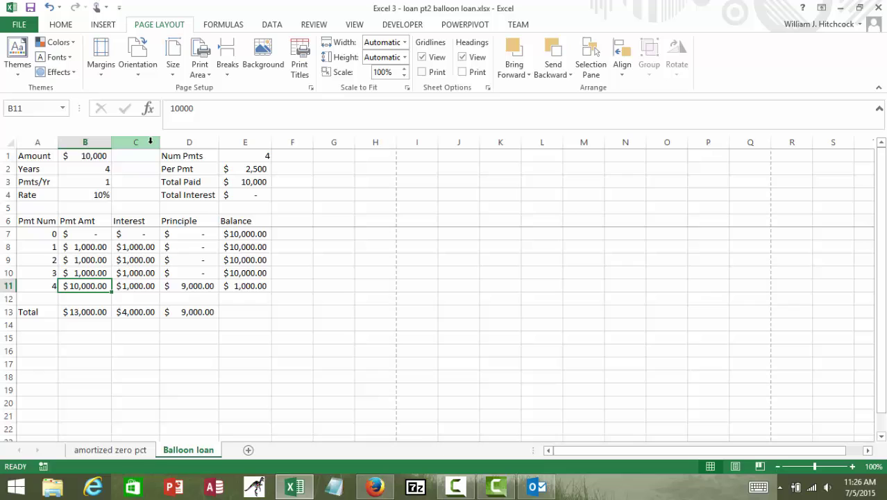
key("Up")
key("ctrl+c")
key("Down")
key("Return")
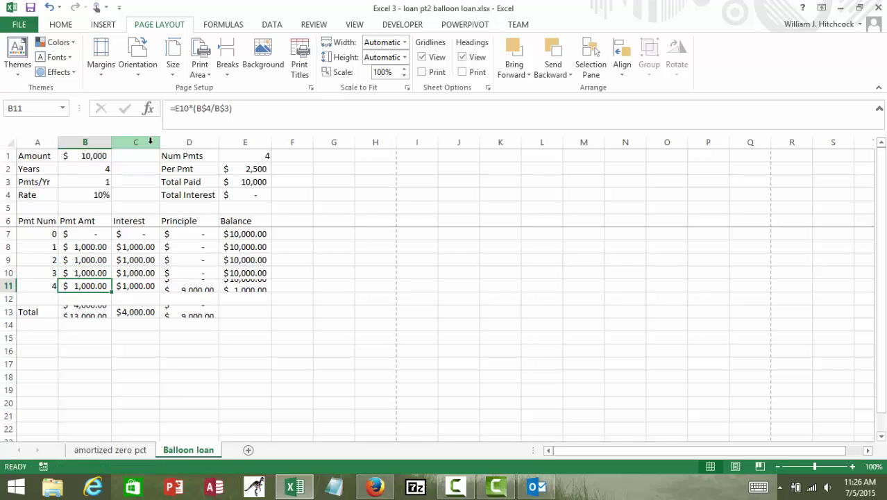
Step: Add the loan amount to the final payment in B11, making the formula =E10*(B$4/B$3)+B1
left_click(235, 109)
type("+")
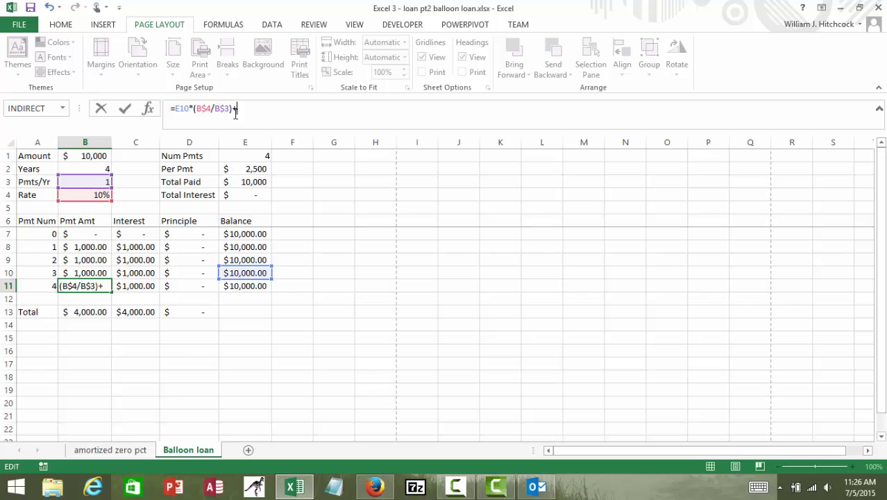
left_click(75, 157)
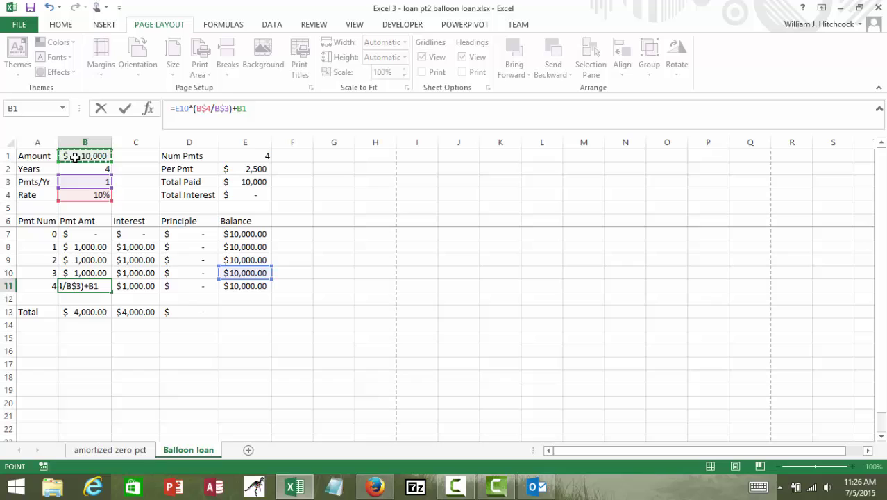
key("Return")
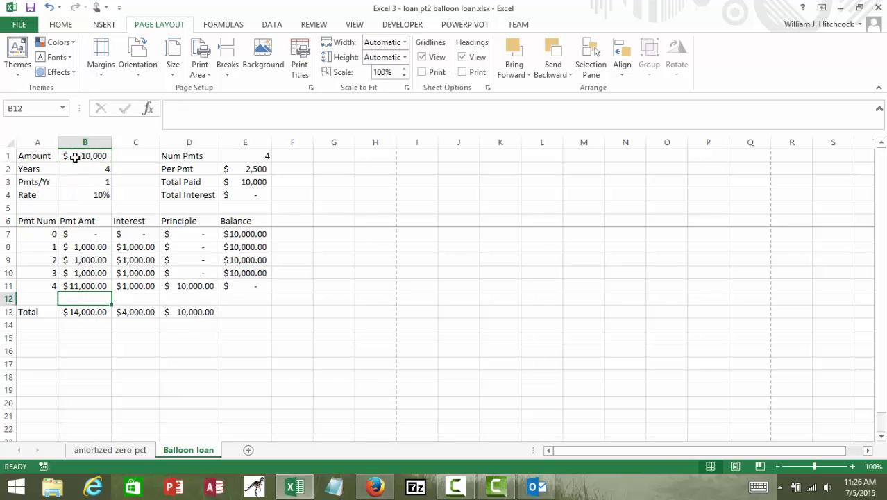
key("Up")
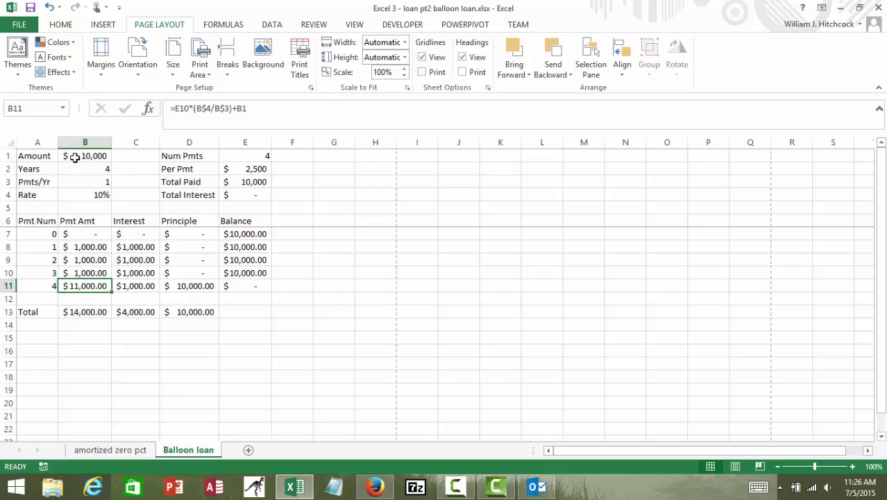
key("Right")
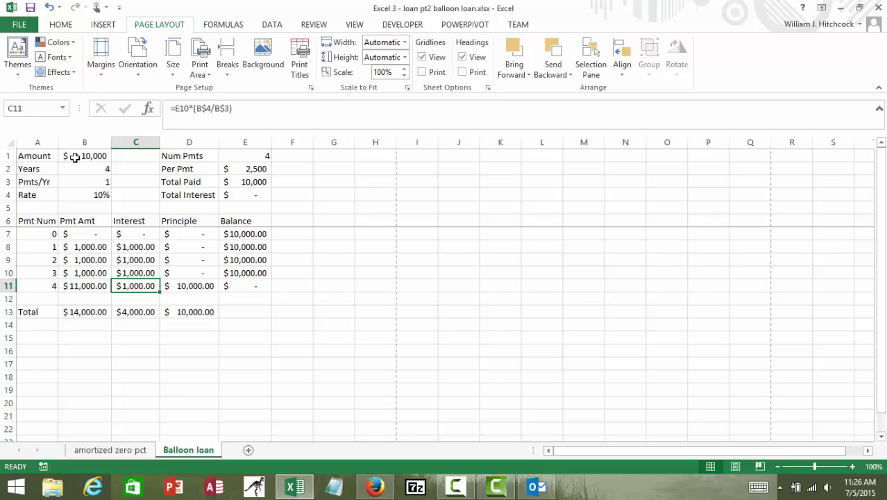
key("Right")
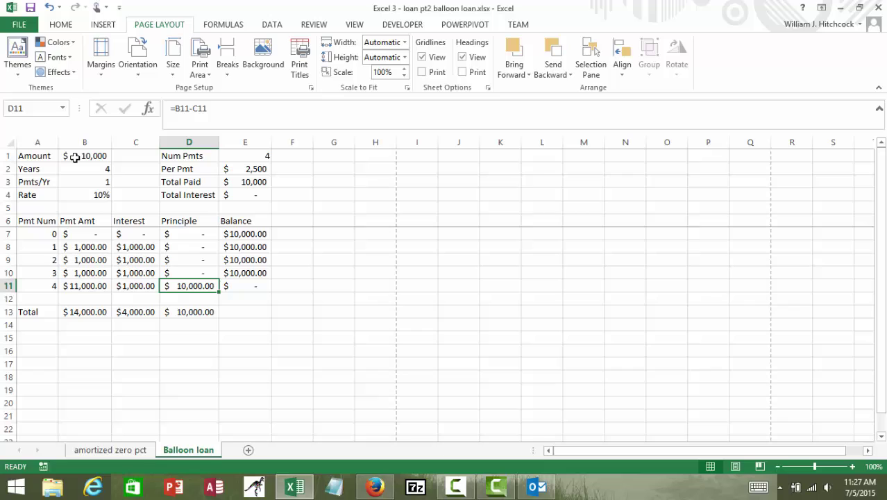
Step: Check the final payment's balance in E11 and the total payment amount in B13
key("Right")
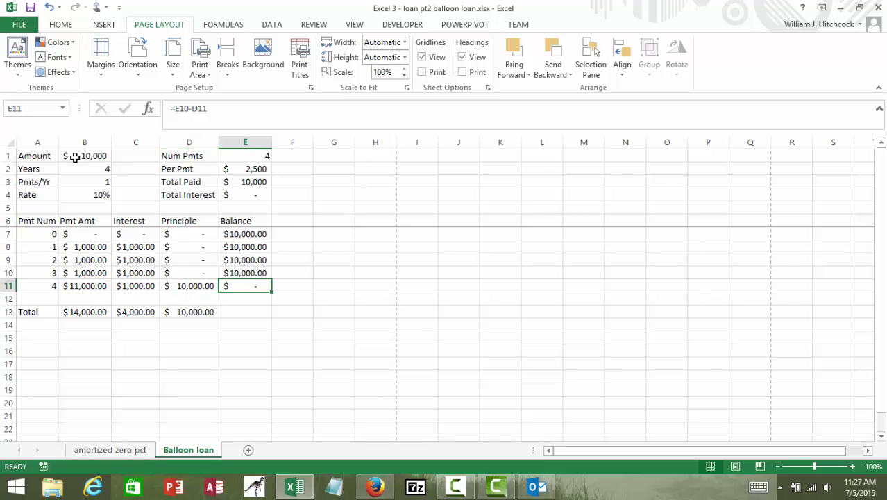
key("Down")
key("Down")
key("Left")
key("Left")
key("Left")
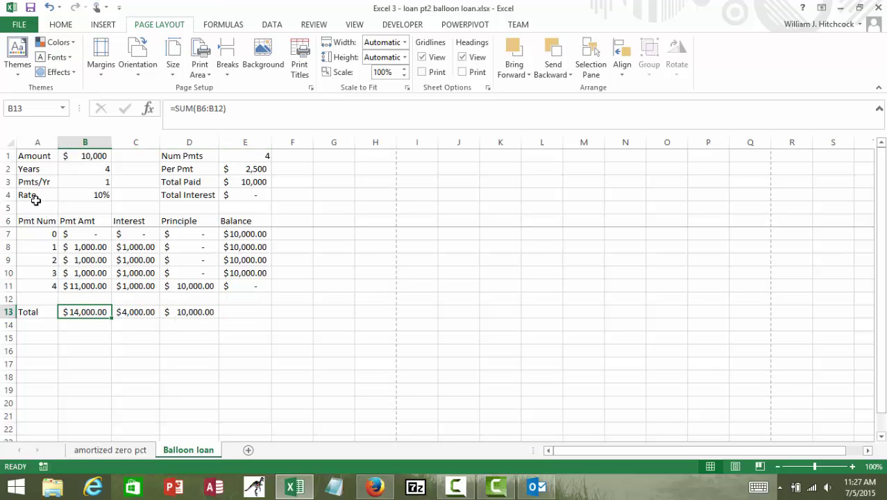
Step: On the amortized zero pct sheet, set the payments per year in B3 to 1
left_click(109, 451)
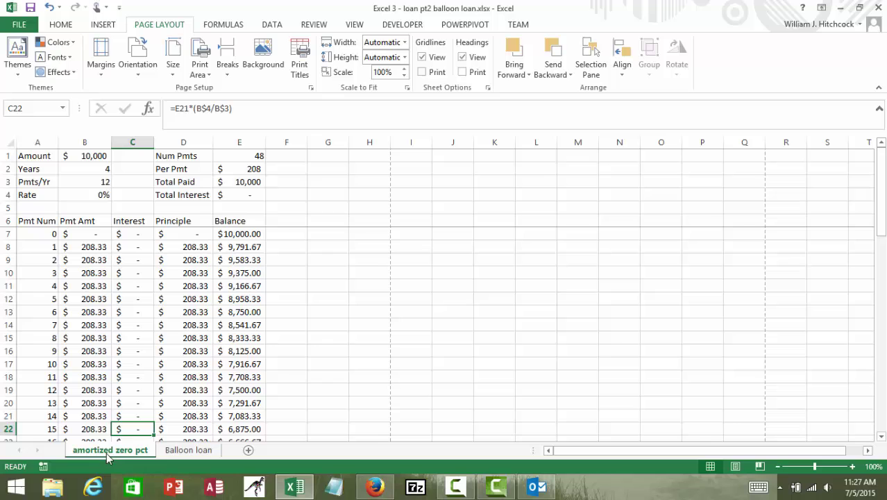
left_click(89, 183)
type("1")
key("Return")
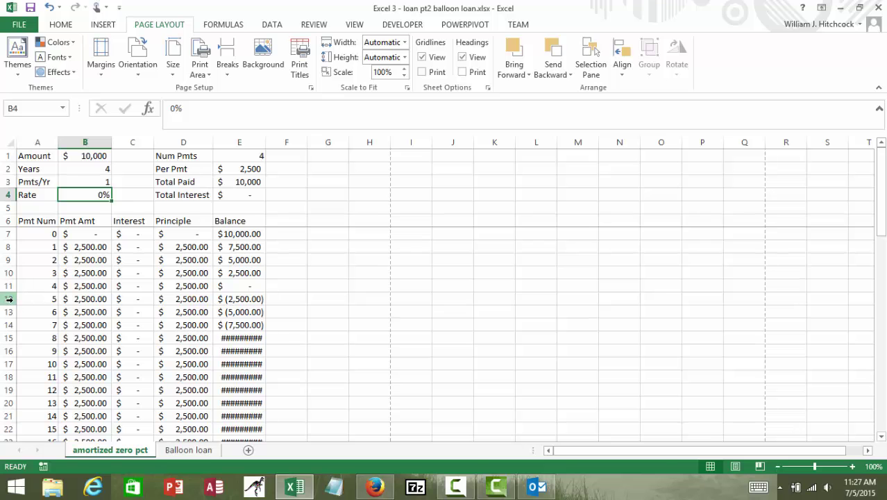
Step: Delete rows 12 to 55, which hold payments 5 to 48, from the amortized zero pct sheet
mouse_move(15, 305)
left_mouse_down()
mouse_move(14, 350)
mouse_move(13, 299)
left_mouse_up()
scroll(13, 299, "down", 1)
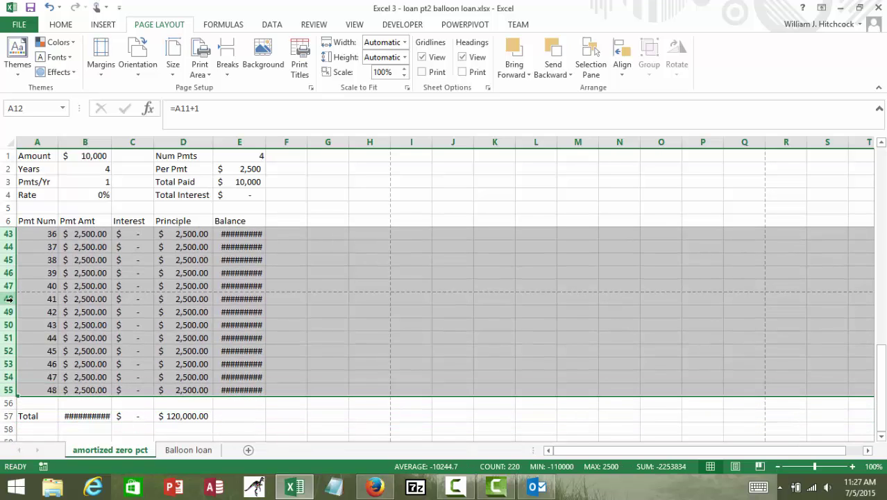
right_click(7, 298)
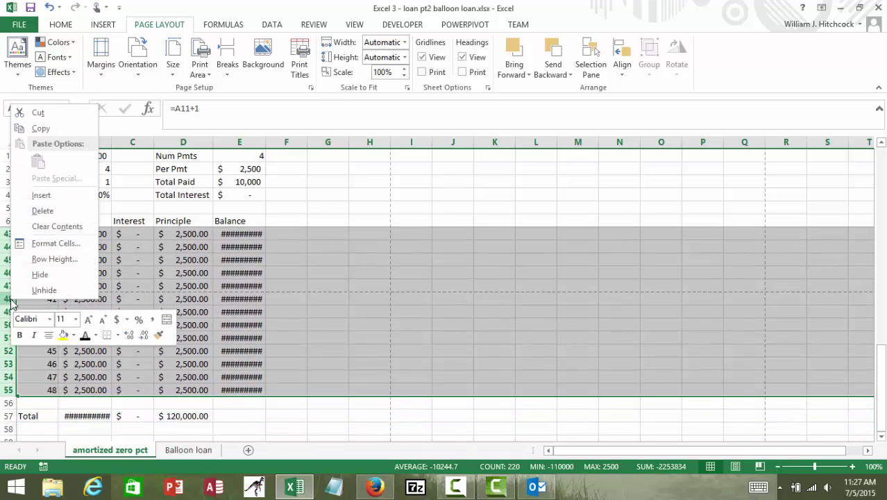
left_click(42, 211)
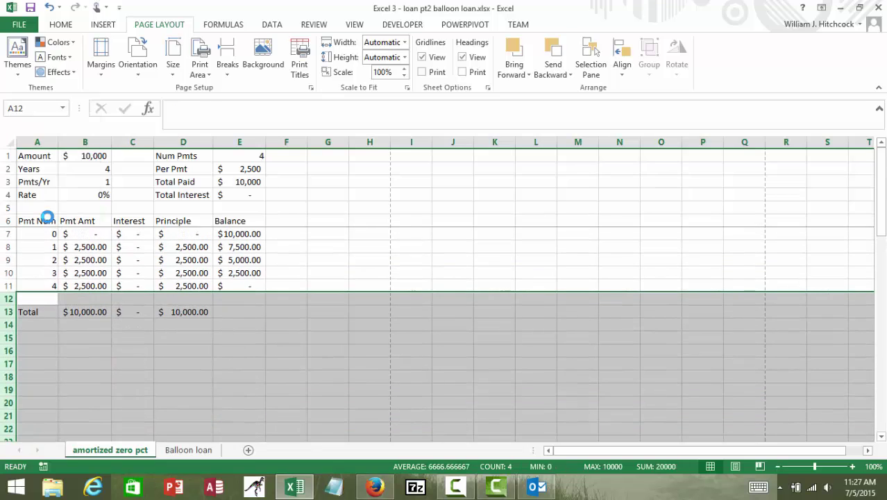
Step: Review the payment, interest and principal totals in row 13 of the amortized zero pct sheet
key("ctrl+Home")
key("Down")
key("Down")
key("Down")
key("Down")
key("Down")
key("Down")
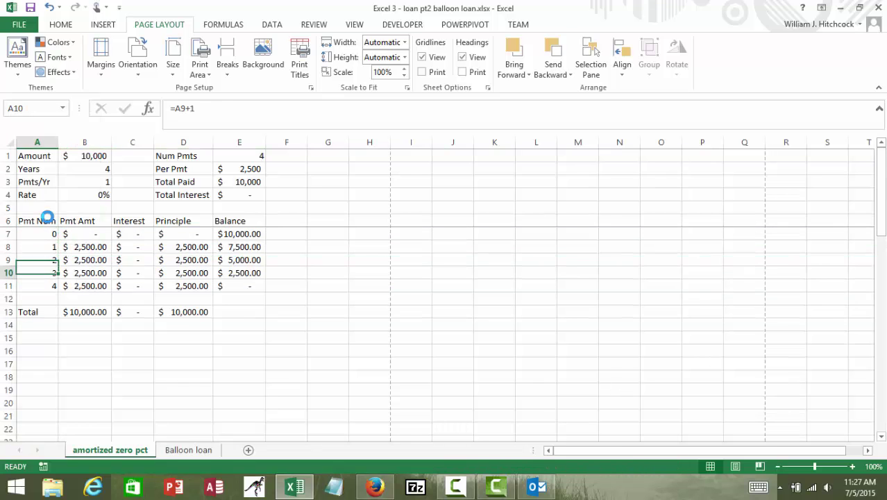
key("Right")
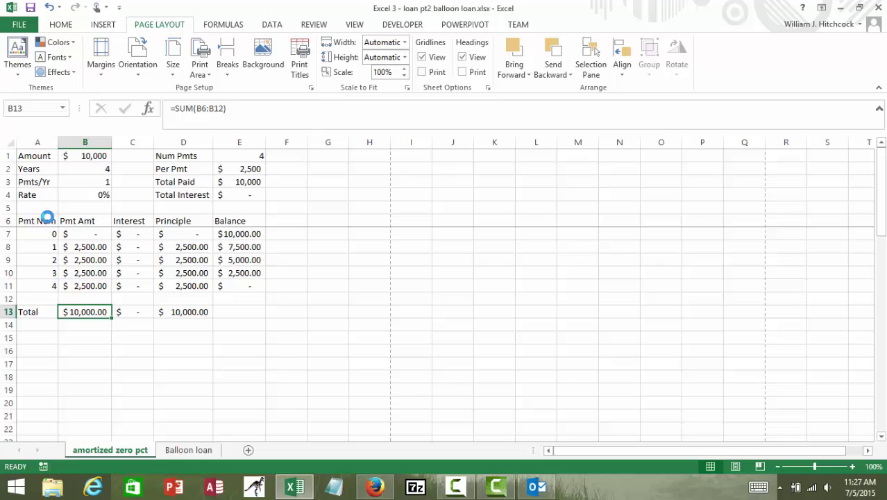
key("Right")
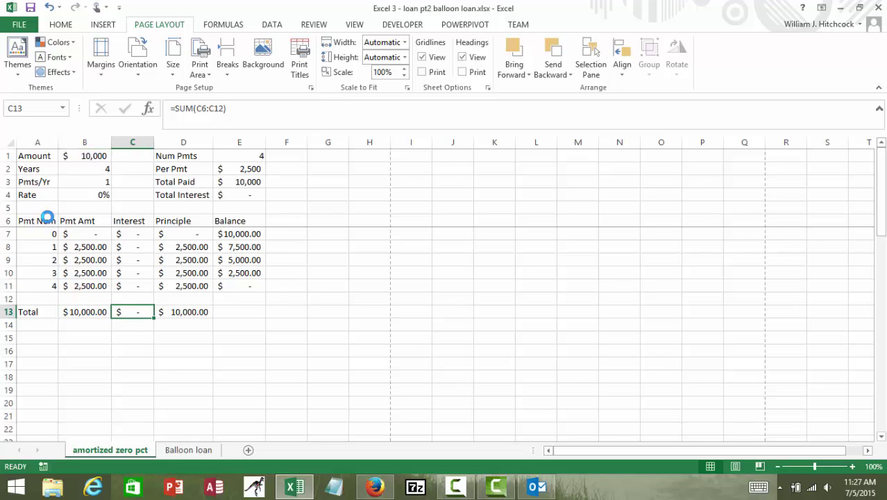
key("Right")
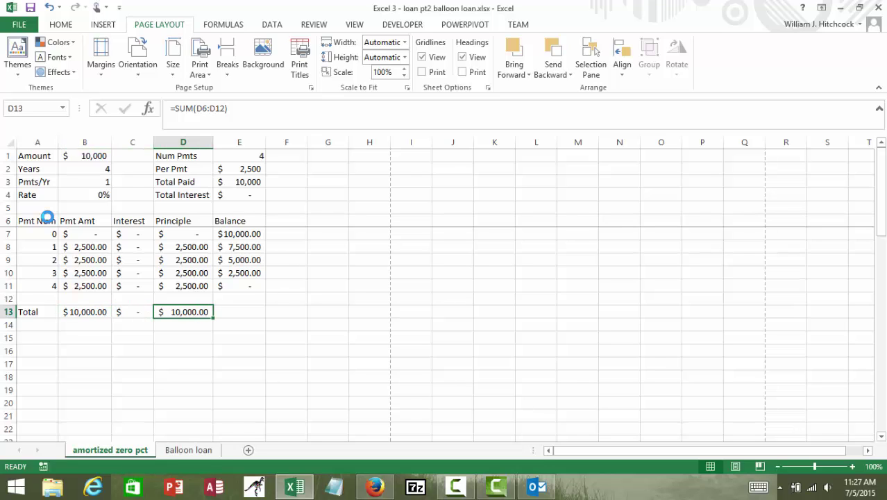
Step: Return to the Balloon loan sheet and compare its payment, interest and principal totals in row 13
left_click(185, 452)
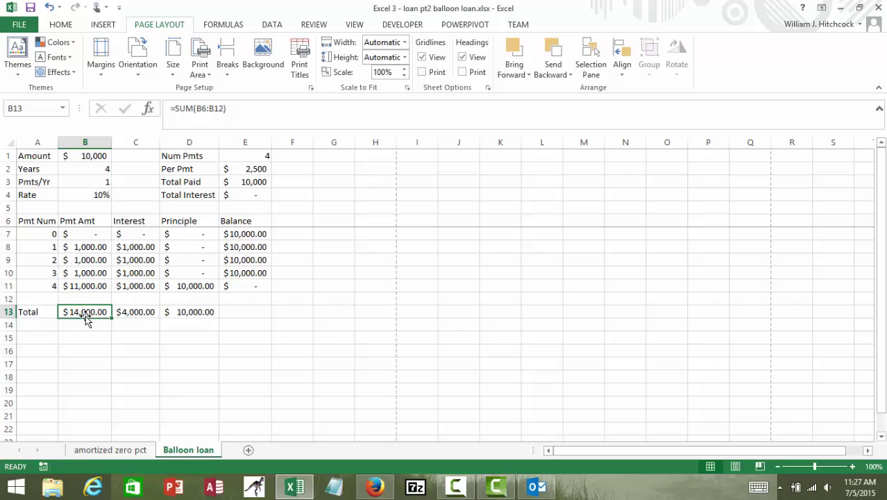
key("Right")
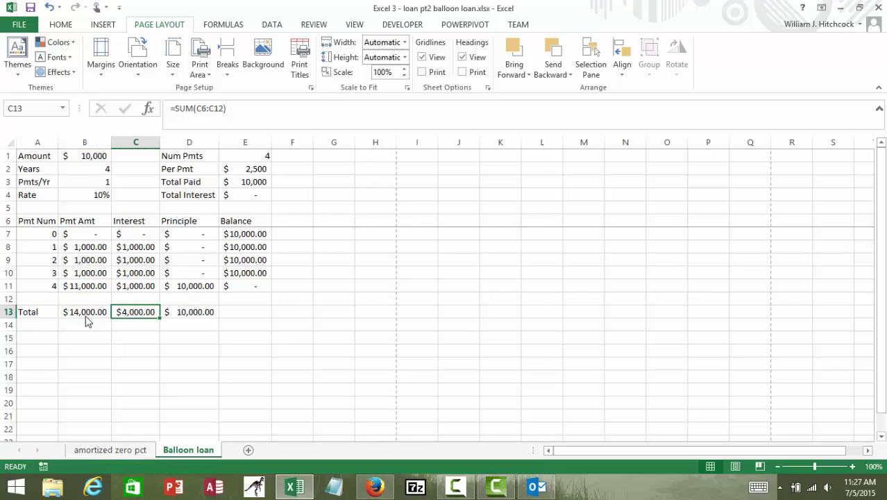
key("Right")
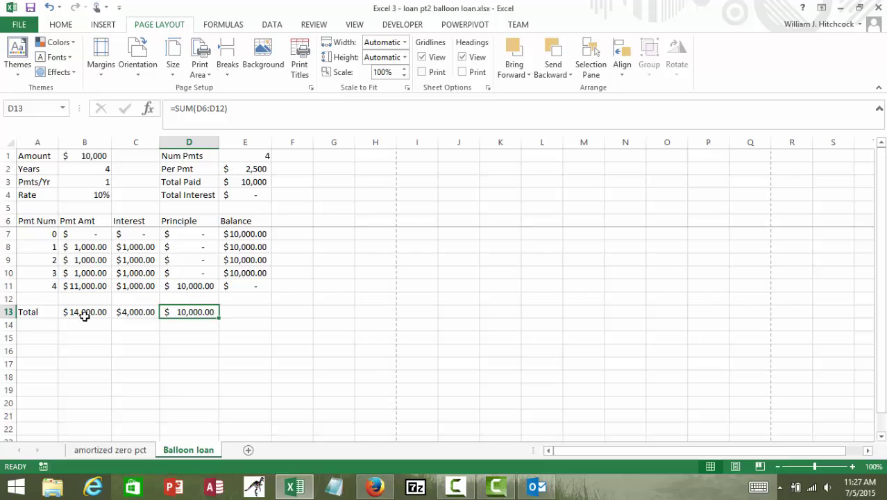